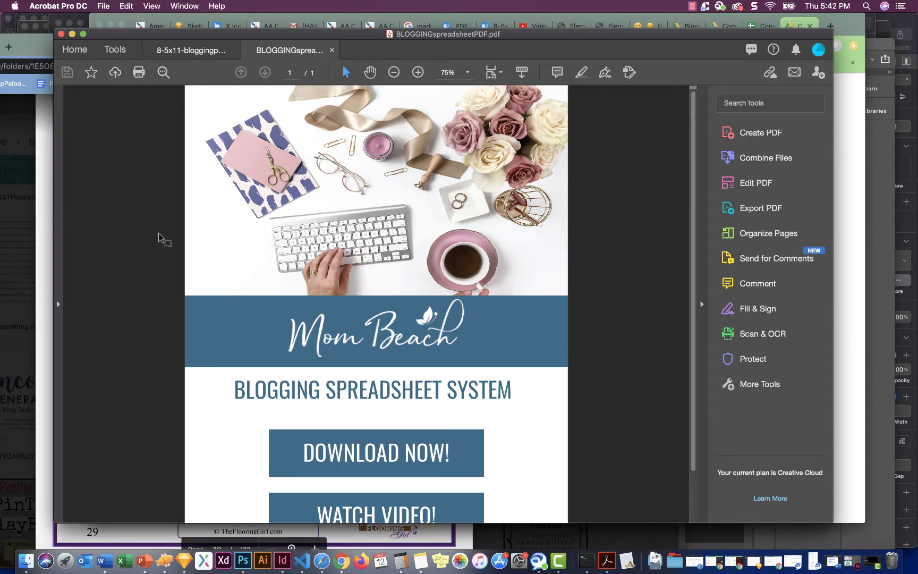
# Scroll the Blogging Spreadsheet System PDF down to its DOWNLOAD NOW! link.
pyautogui.scroll(-1, 234, 234)
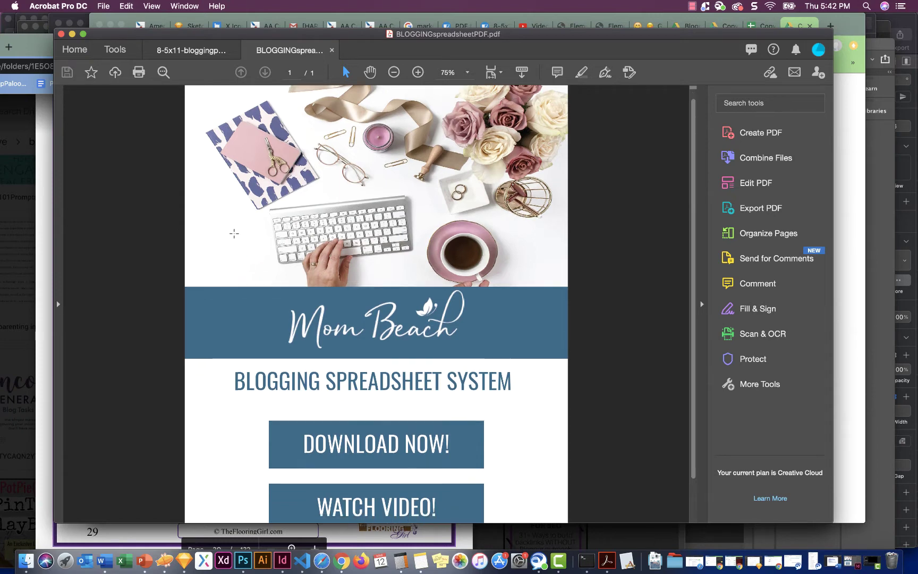
pyautogui.scroll(-3, 234, 234)
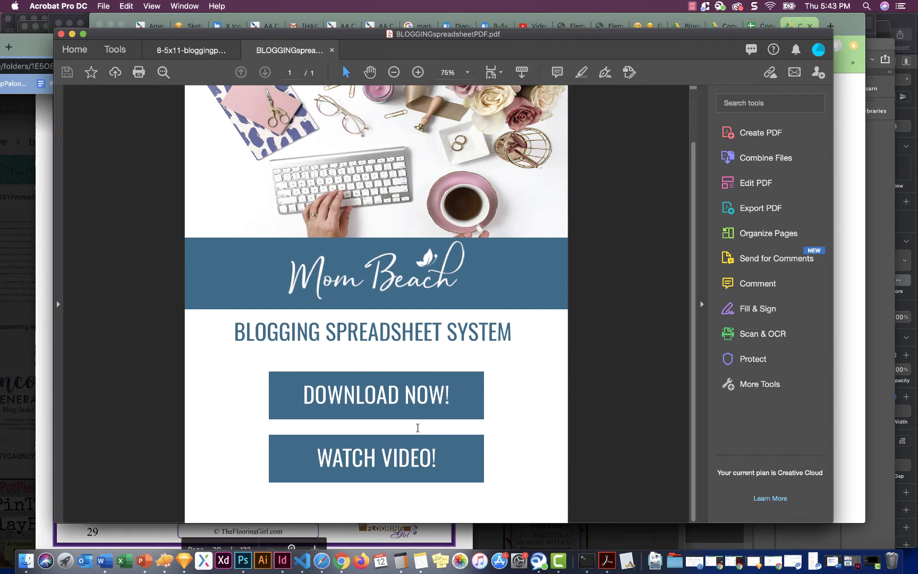
# Follow the PDF link to Google and create 'Copy of Copy of Mom Beach Blogging Spreadsheet'.
pyautogui.click(382, 398)
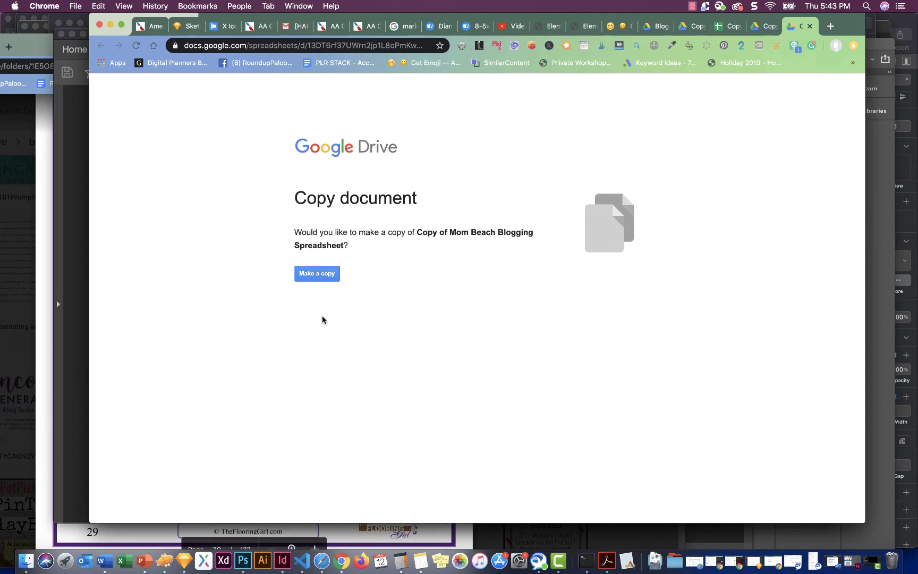
pyautogui.click(318, 276)
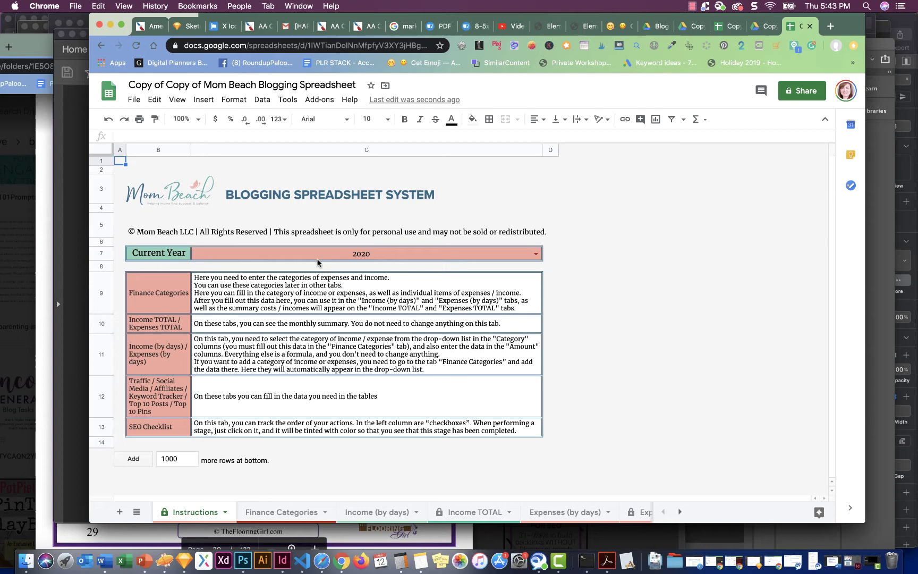
# Read the Instructions for the finance, monthly summary, daily and tracking tabs.
pyautogui.click(245, 298)
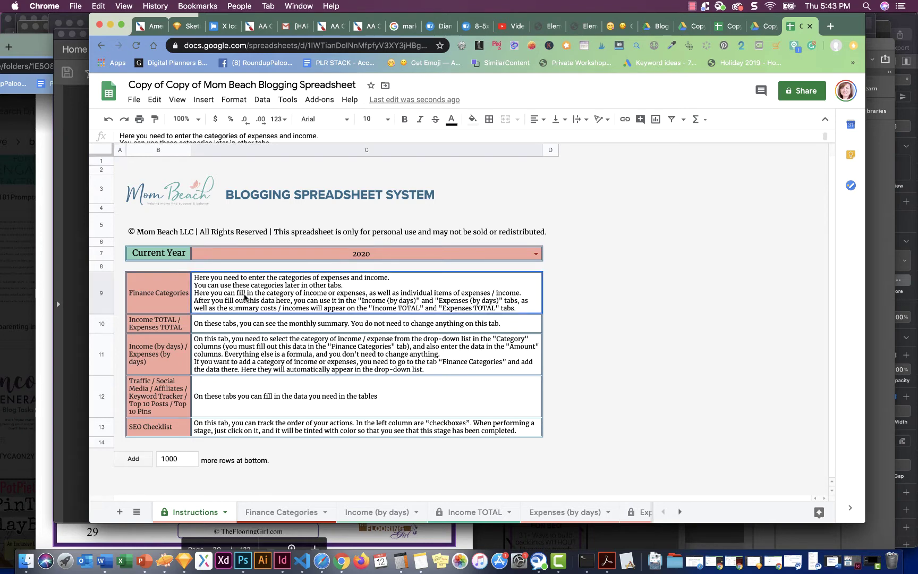
pyautogui.click(218, 326)
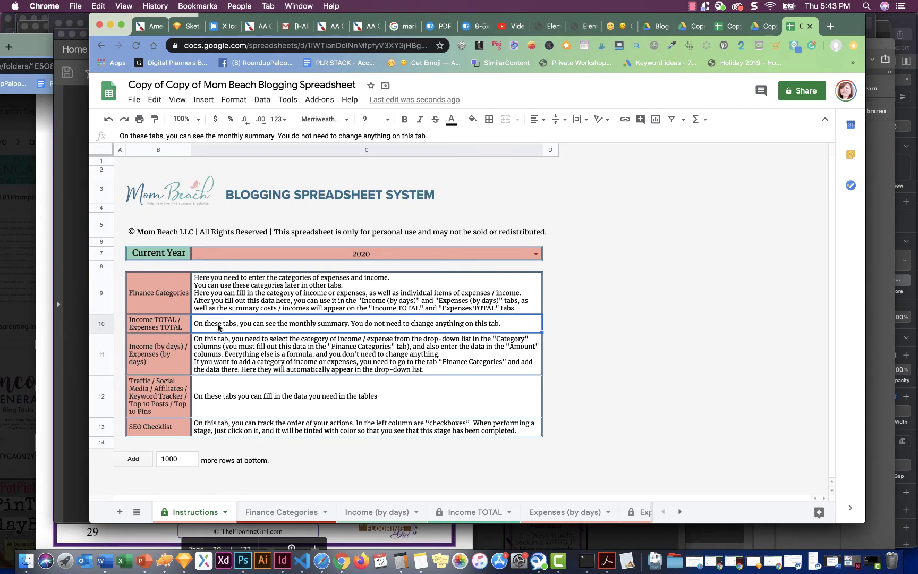
pyautogui.click(210, 358)
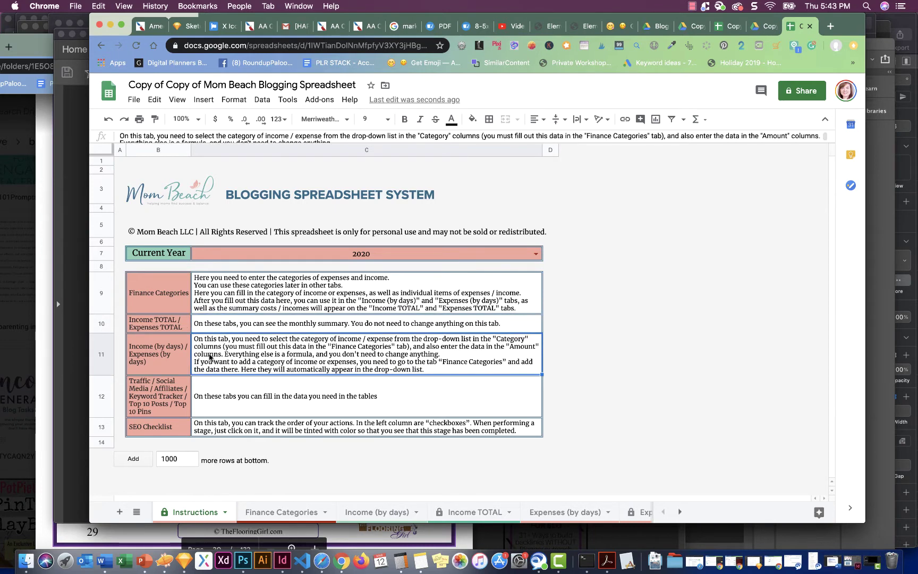
pyautogui.click(217, 402)
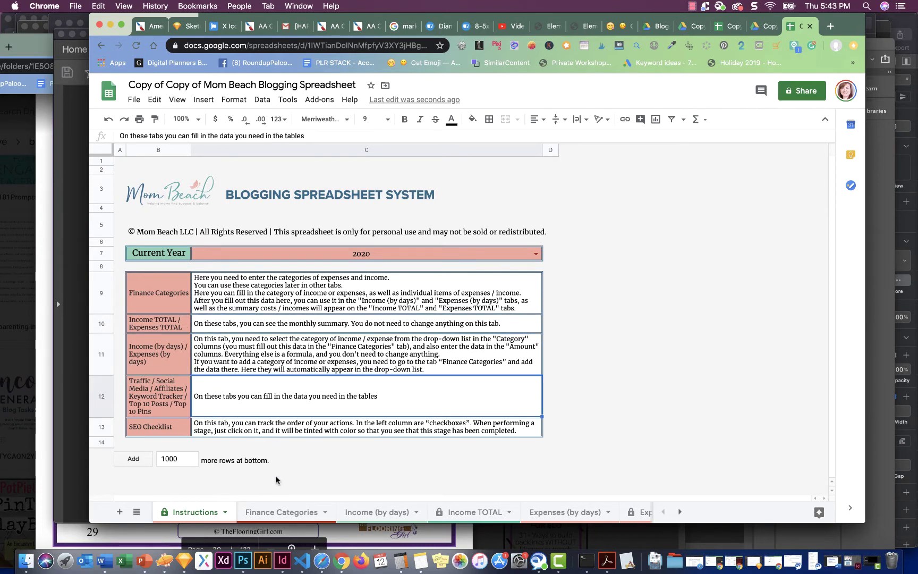
# Review the Finance Categories sheet's expense and income category tables.
pyautogui.click(279, 513)
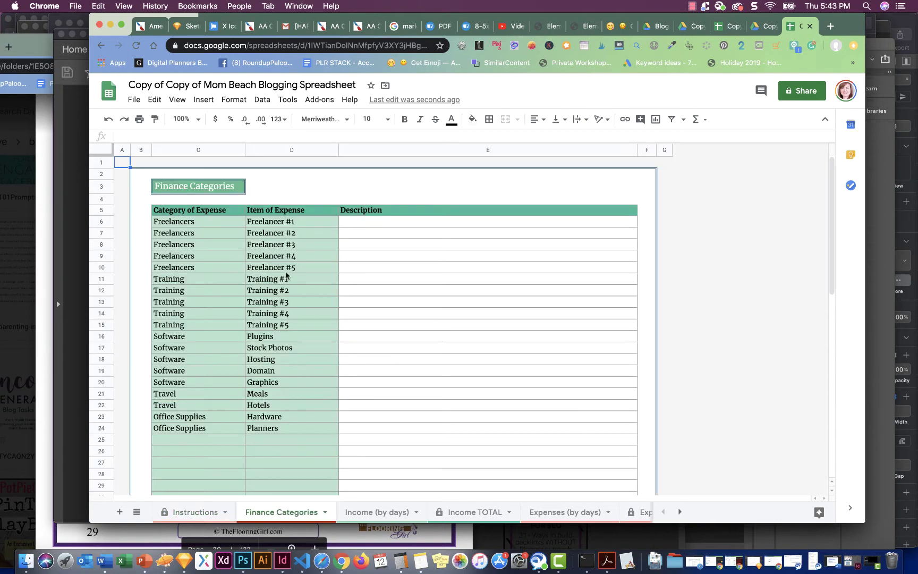
pyautogui.scroll(-2, 292, 260)
pyautogui.scroll(-8, 294, 254)
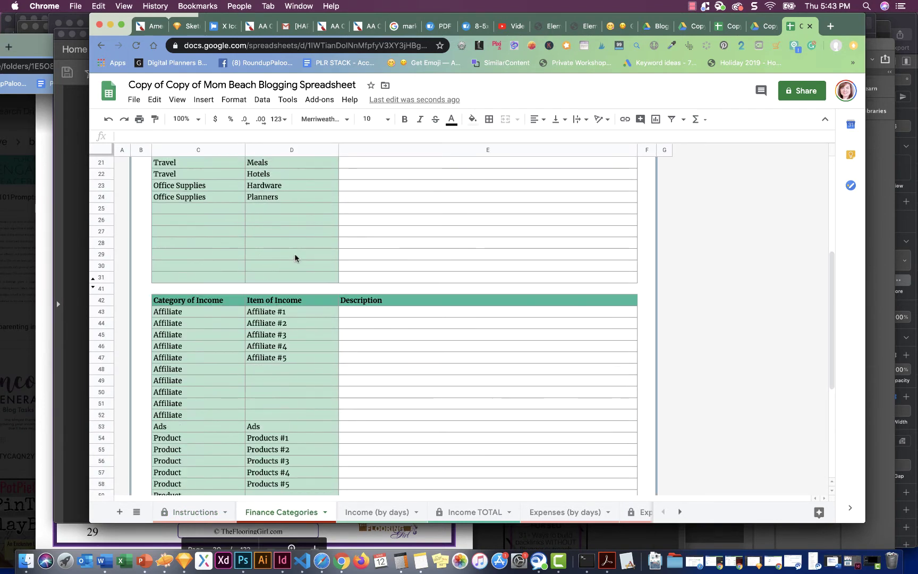
pyautogui.scroll(1, 282, 265)
pyautogui.scroll(10, 281, 266)
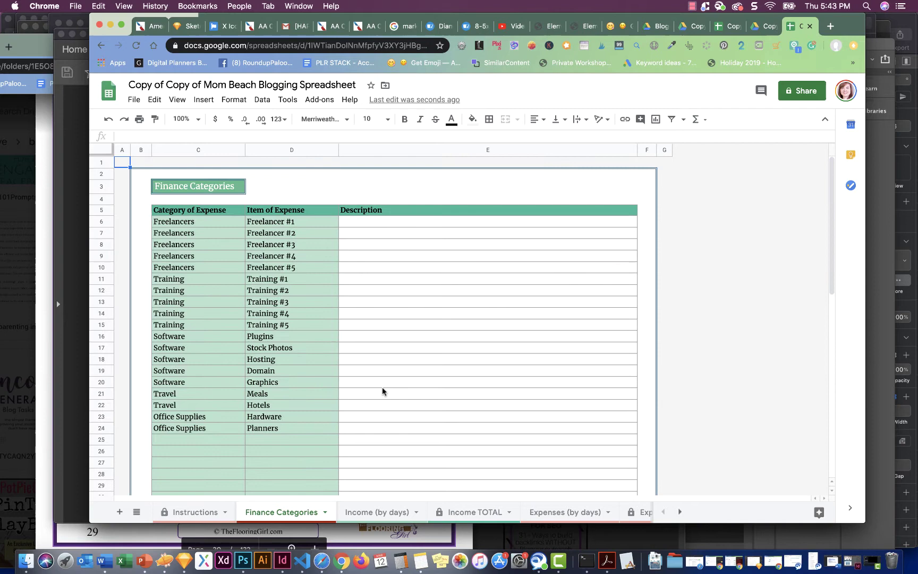
# Browse Income (by days), Income TOTAL and Expenses (by days), ending on Expenses TOTAL.
pyautogui.click(378, 513)
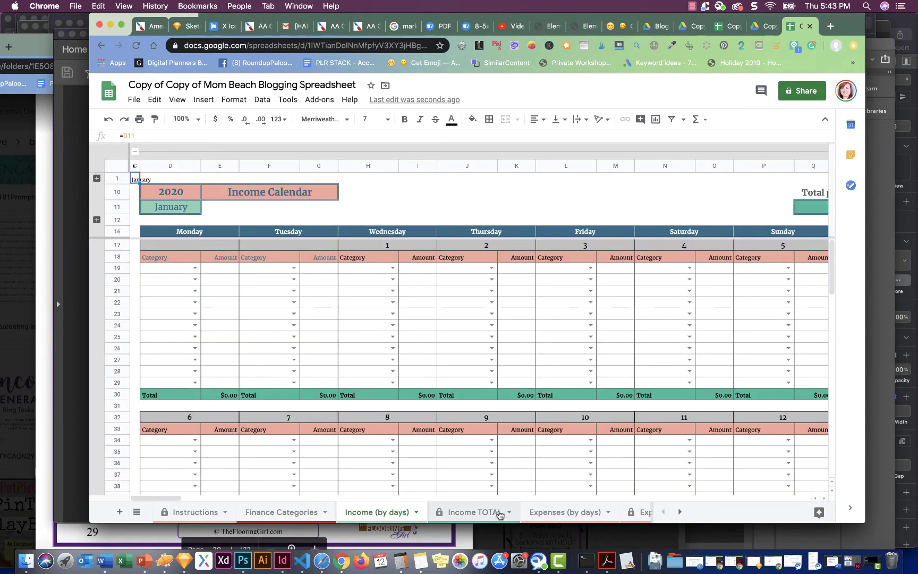
pyautogui.click(476, 514)
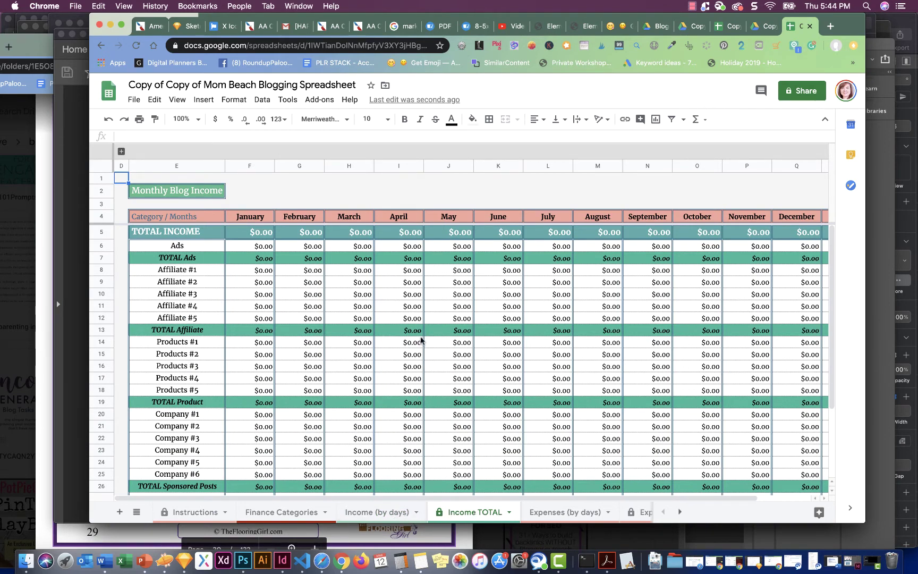
pyautogui.click(555, 514)
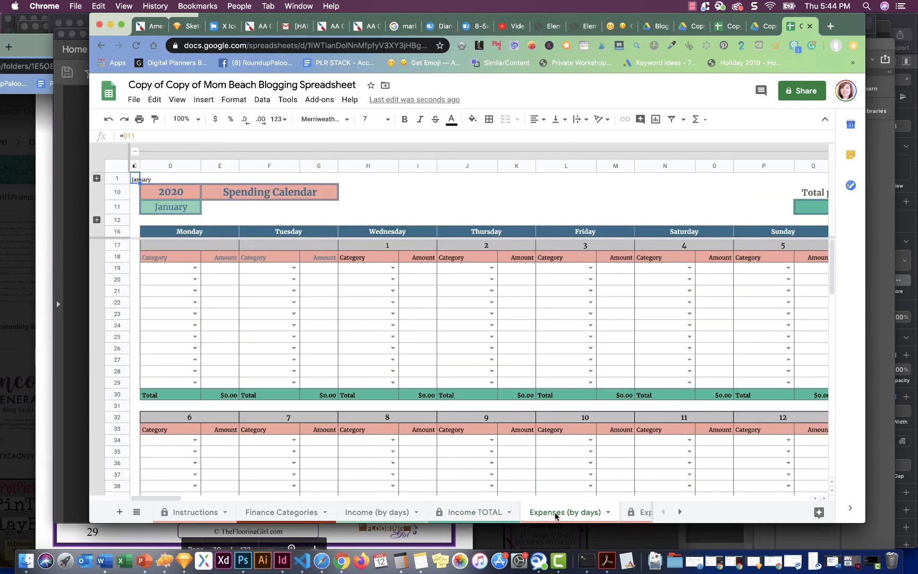
pyautogui.click(680, 512)
pyautogui.click(202, 512)
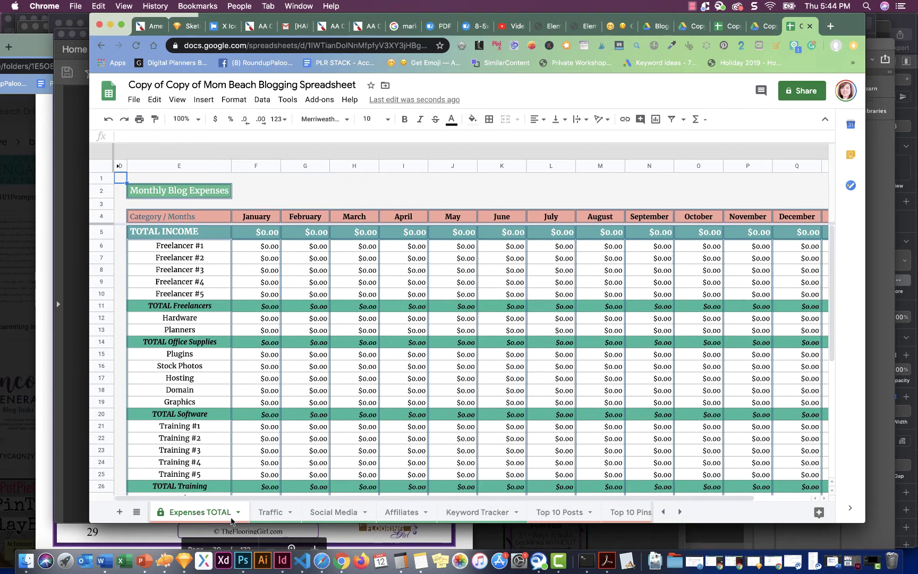
# Browse Traffic, Social Media, Affiliates and Keyword Tracker, ending on Top 10 Posts.
pyautogui.click(265, 515)
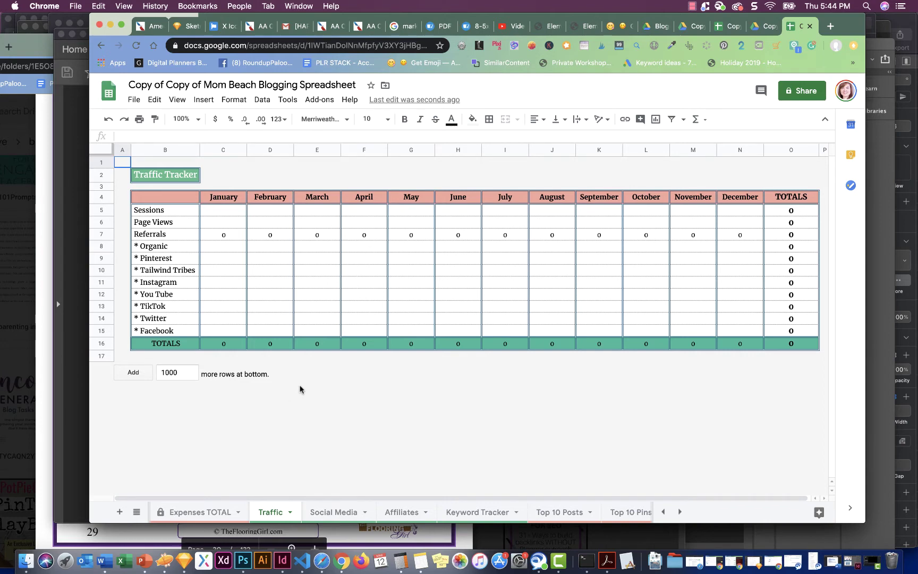
pyautogui.click(336, 511)
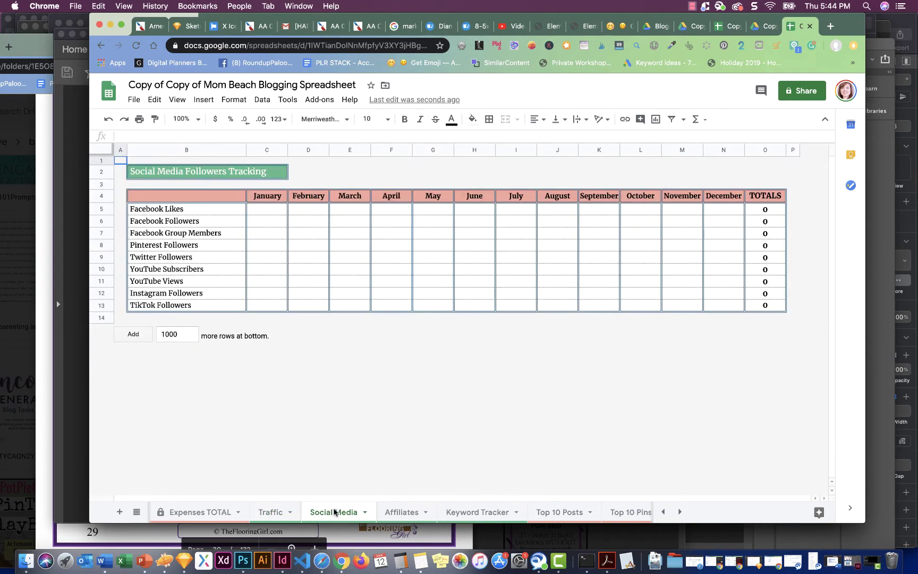
pyautogui.click(411, 514)
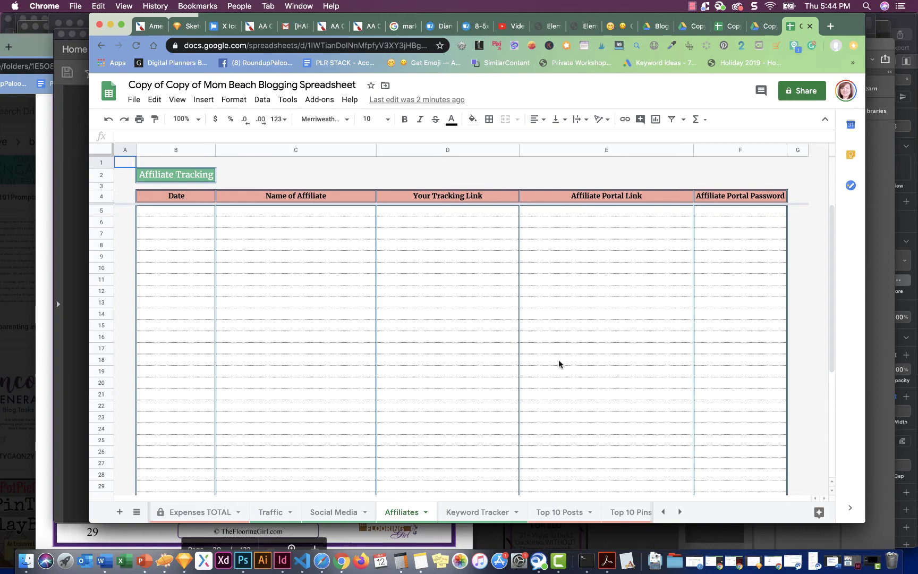
pyautogui.click(473, 513)
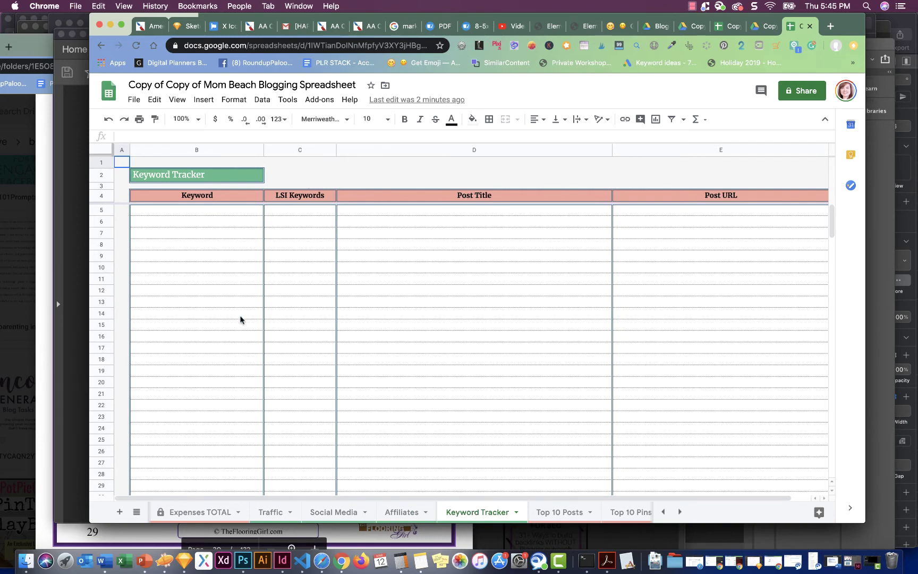
pyautogui.scroll(-3, 239, 318)
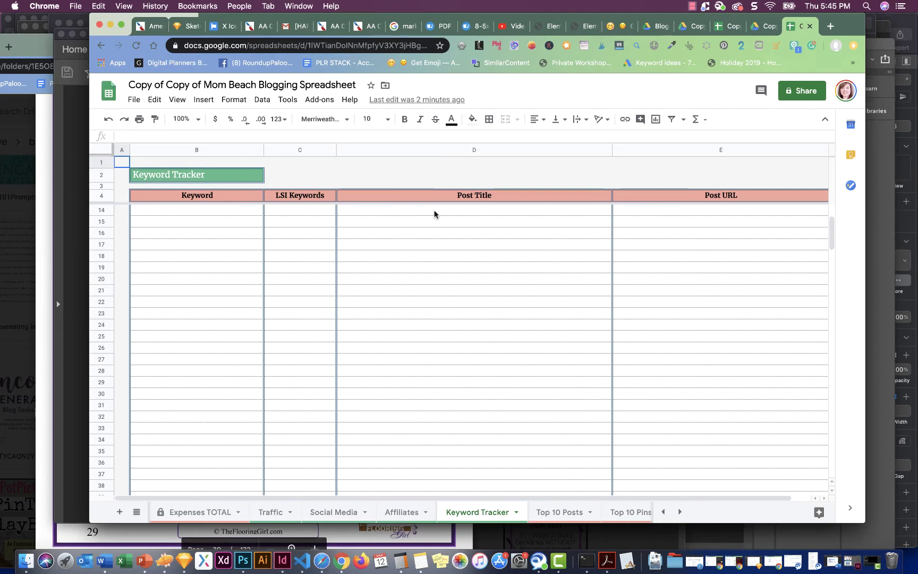
pyautogui.click(556, 515)
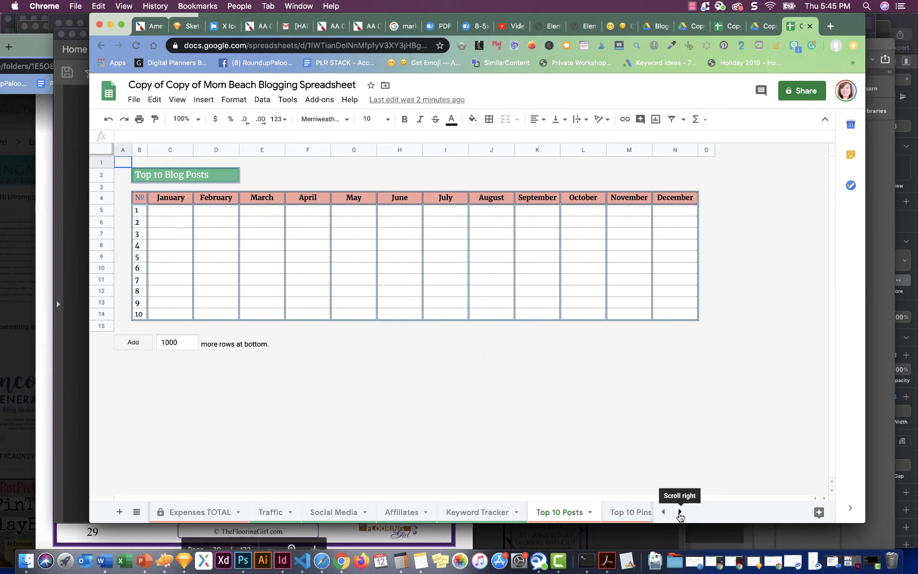
# View the Top 10 Pins sheet, then the fifteen-item SEO Blog Post Checklist.
pyautogui.click(680, 512)
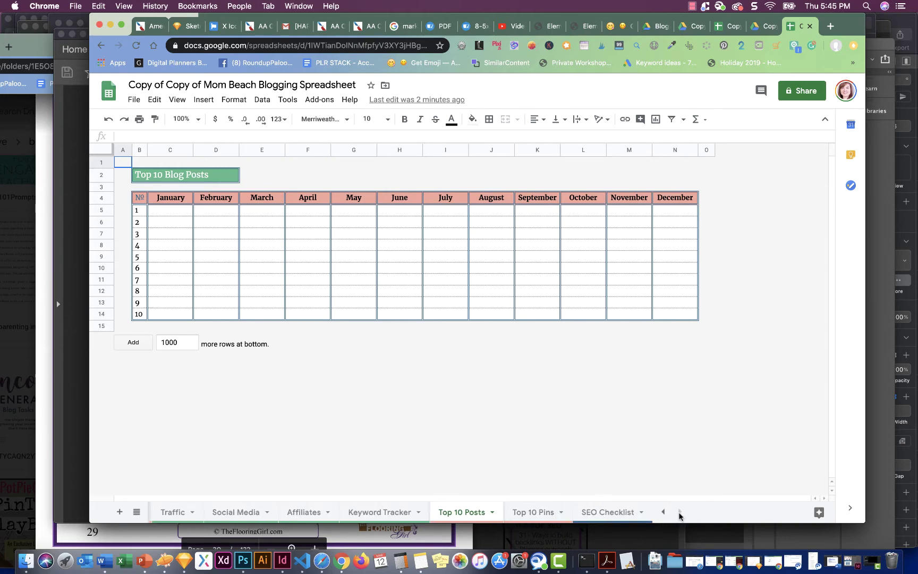
pyautogui.click(527, 513)
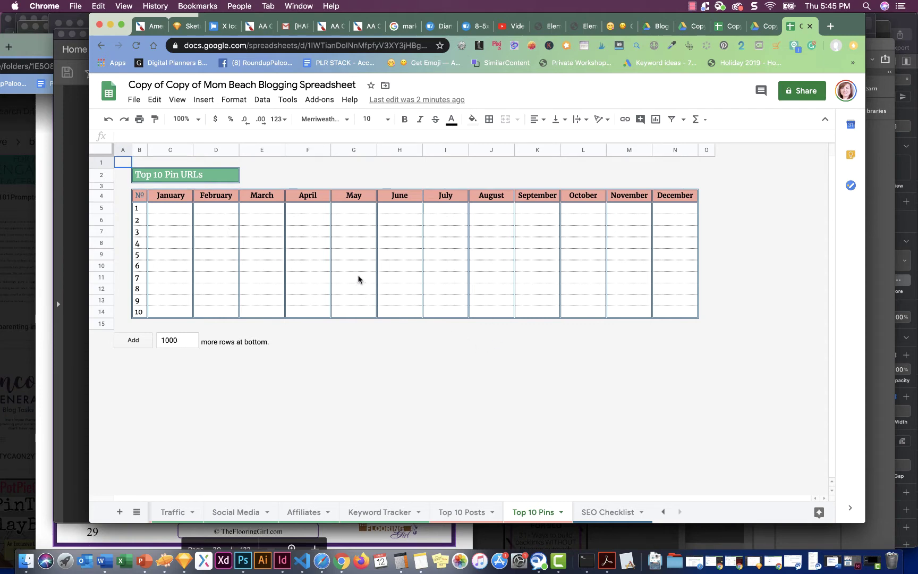
pyautogui.click(602, 514)
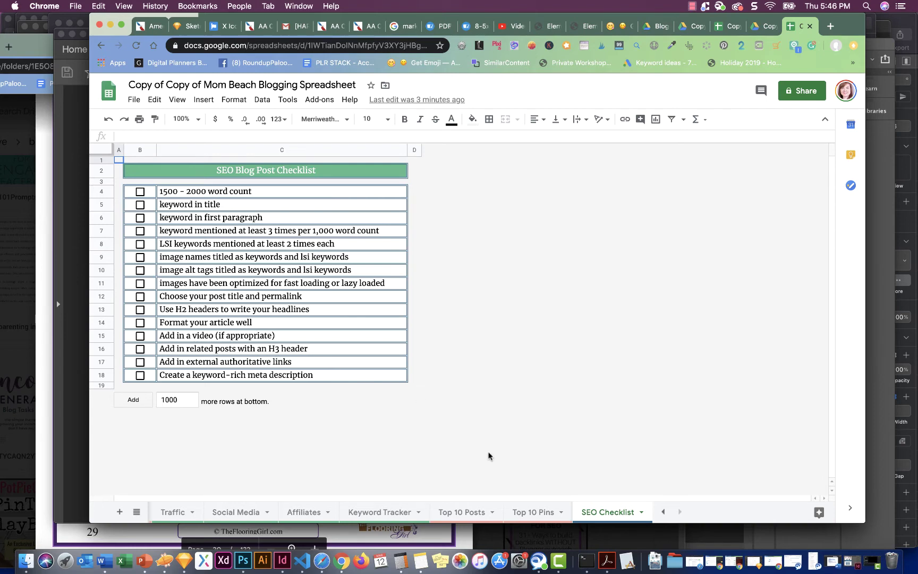
# Return to the Finance Categories sheet and locate the freelancer expense items.
pyautogui.click(664, 512)
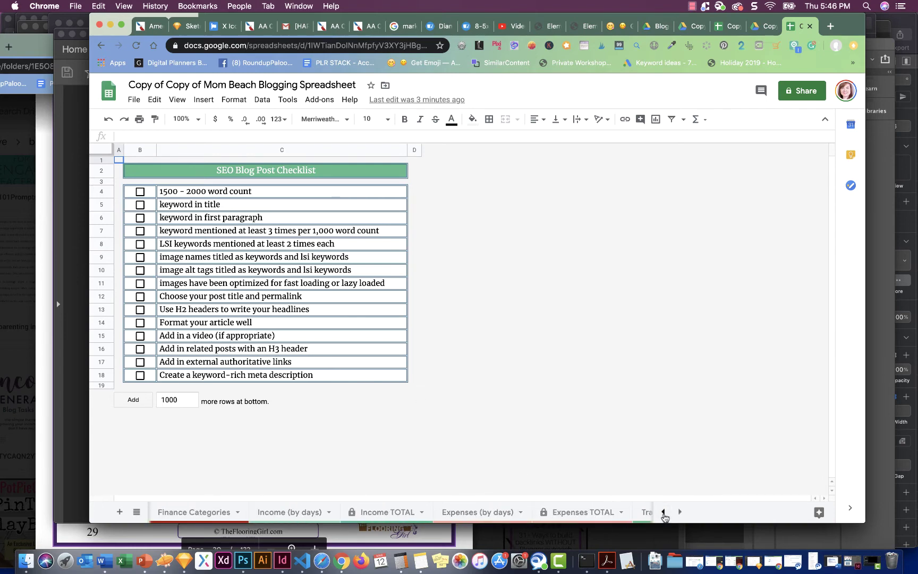
pyautogui.click(664, 513)
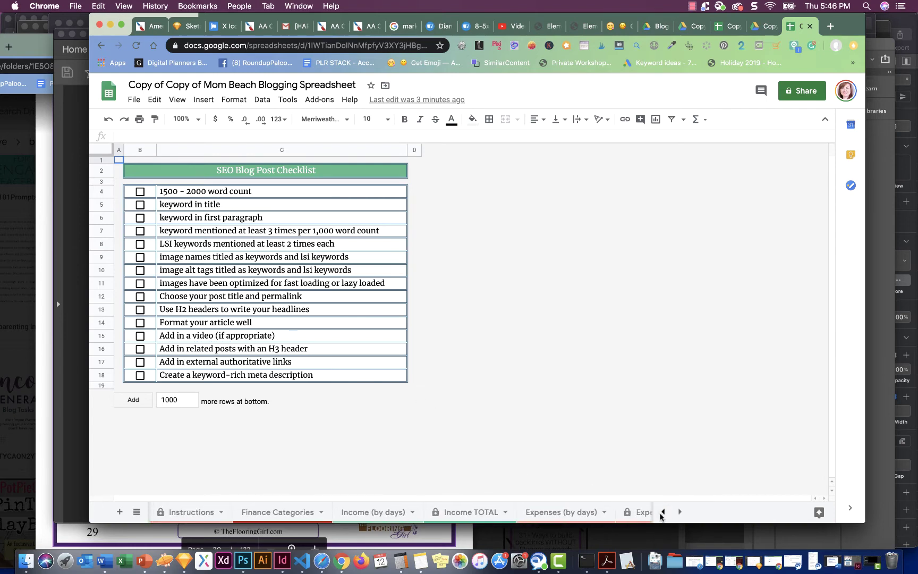
pyautogui.click(289, 513)
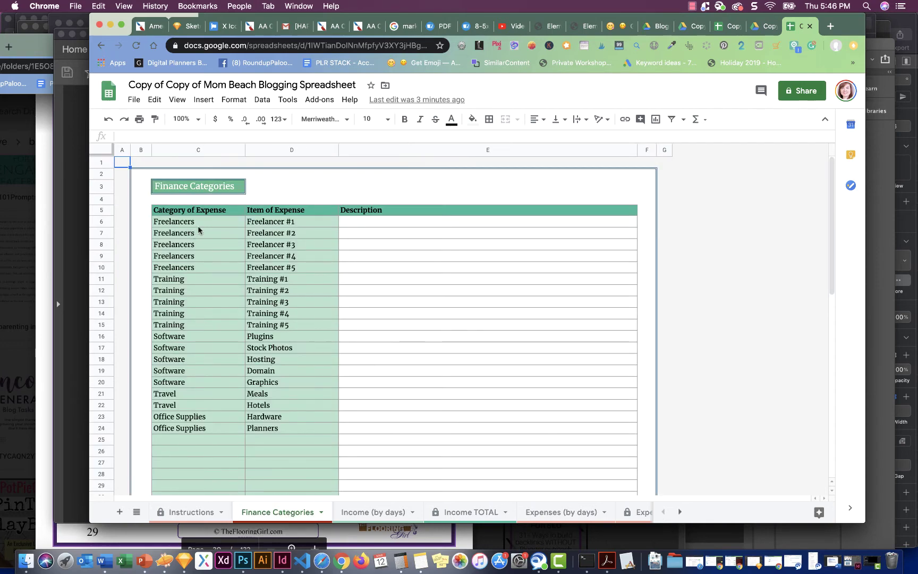
pyautogui.scroll(-5, 229, 256)
pyautogui.scroll(-2, 231, 256)
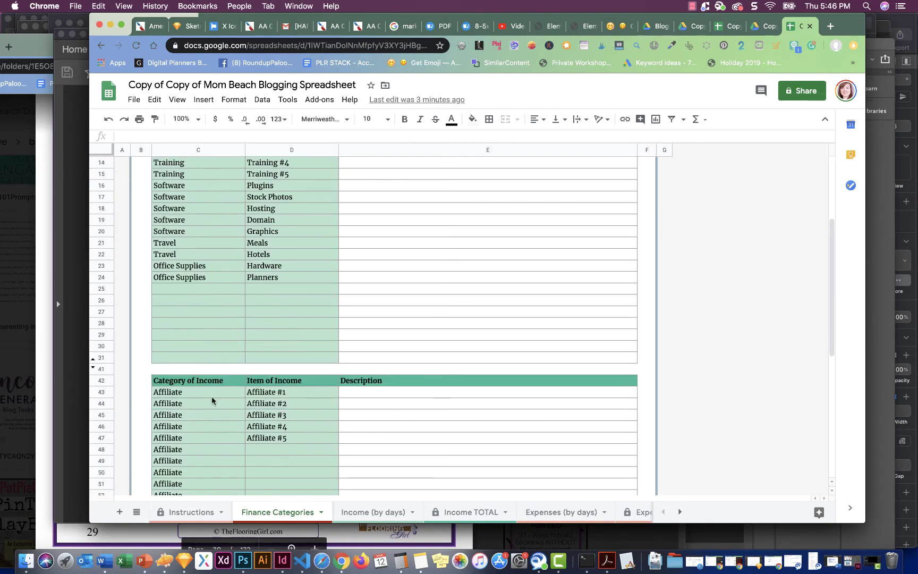
pyautogui.scroll(7, 211, 397)
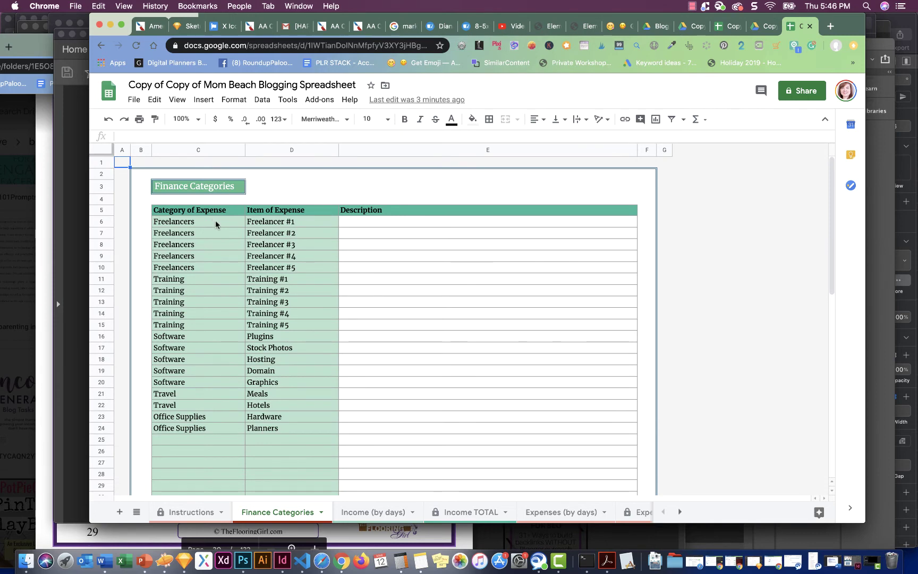
# Rename Freelancer #1 to 'Mariam Freelancer', described 'Wrote a 2k word blog post on parenting'.
pyautogui.click(274, 223)
pyautogui.doubleClick(274, 223)
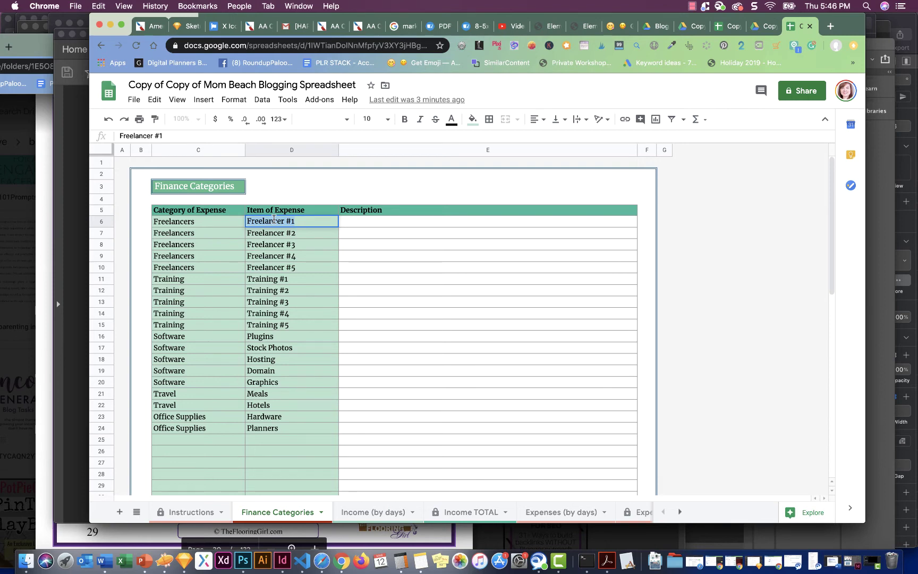
pyautogui.write('M')
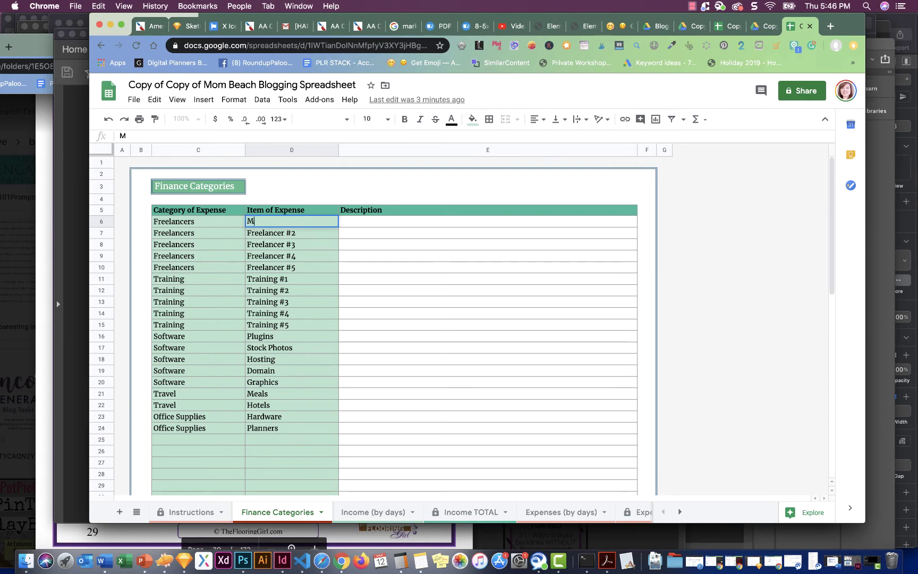
pyautogui.write('ariam Free')
pyautogui.write('lancer')
pyautogui.click(359, 222)
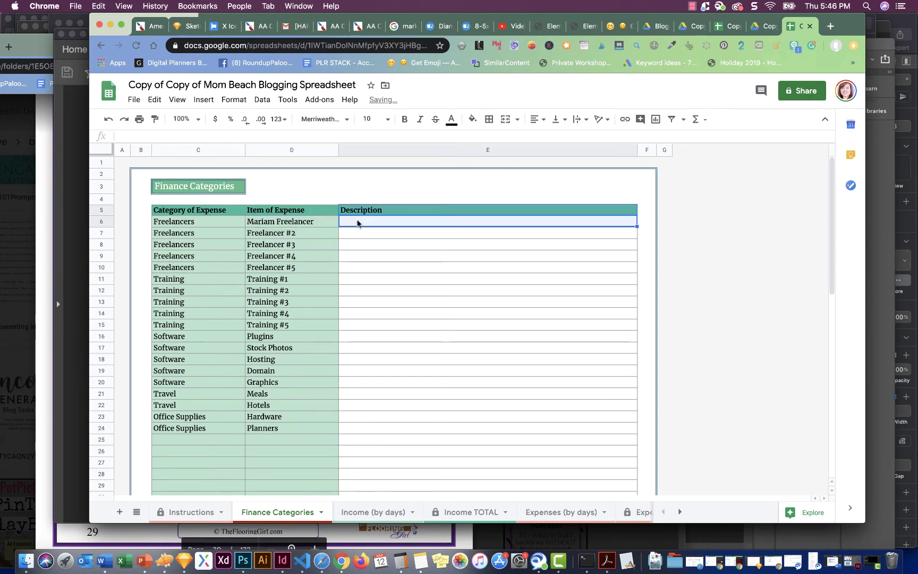
pyautogui.write('W')
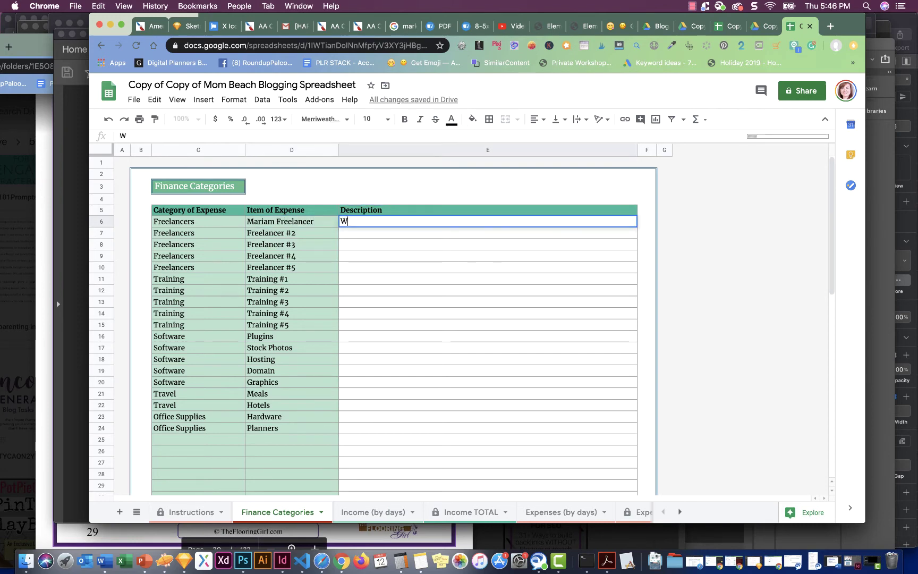
pyautogui.write('rote a 2k word ')
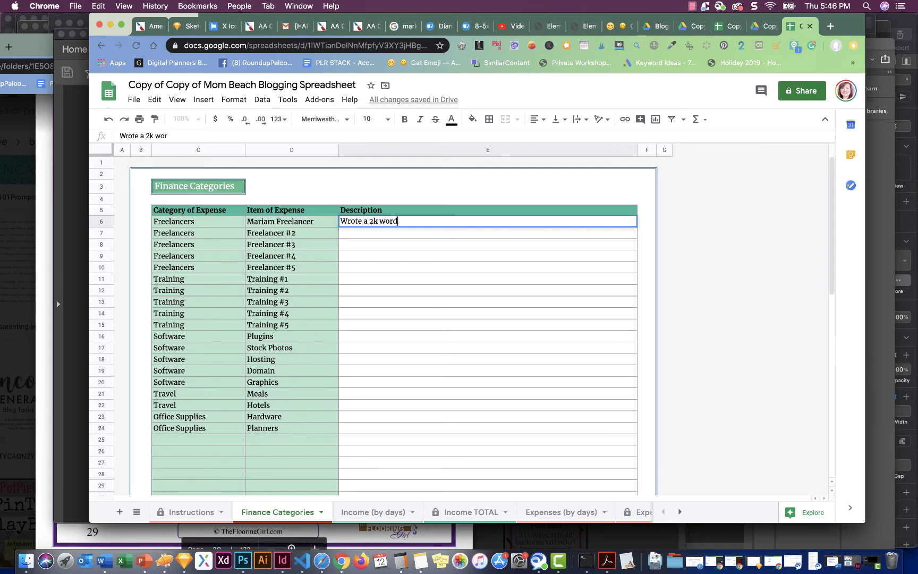
pyautogui.write('blog post on ')
pyautogui.write('parent')
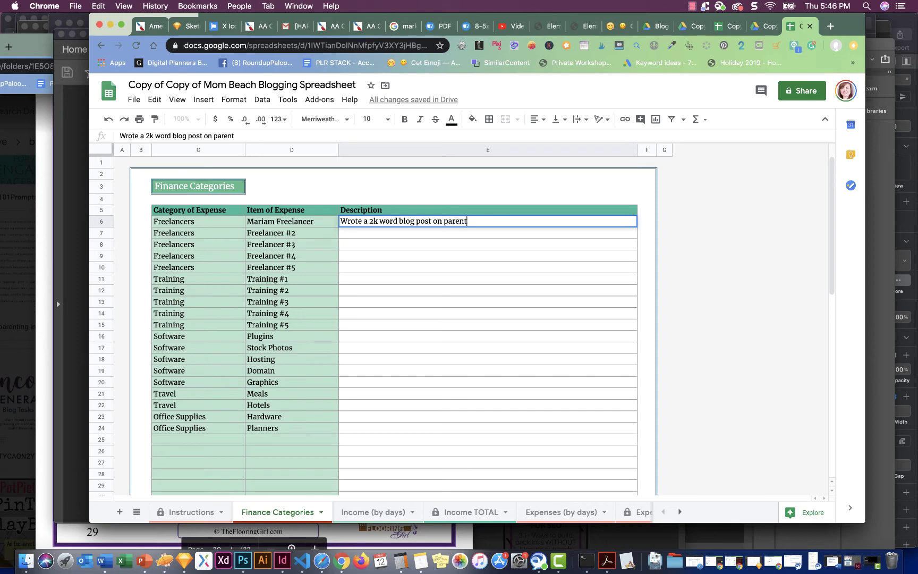
pyautogui.write('ing')
pyautogui.click(397, 266)
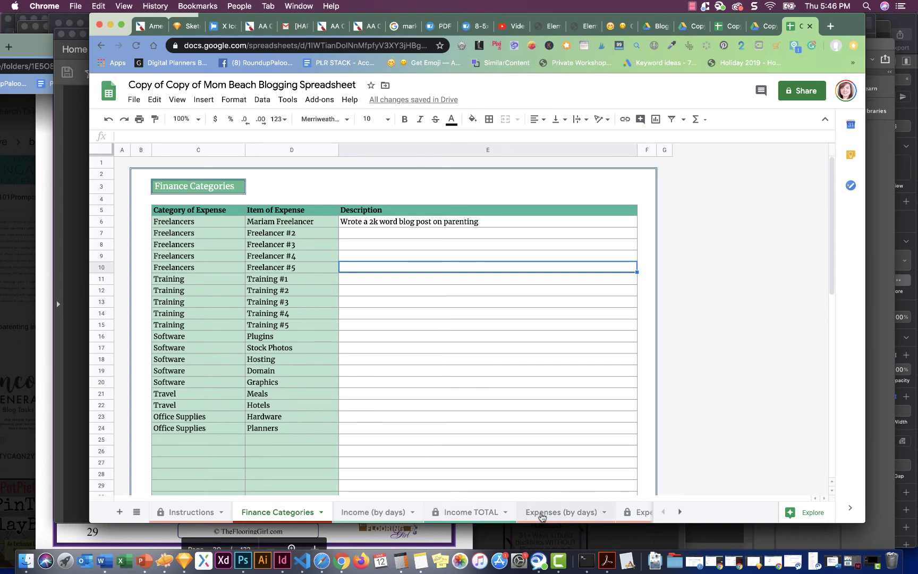
# Open the Expenses (by days) calendar and scroll down to March 12.
pyautogui.click(542, 513)
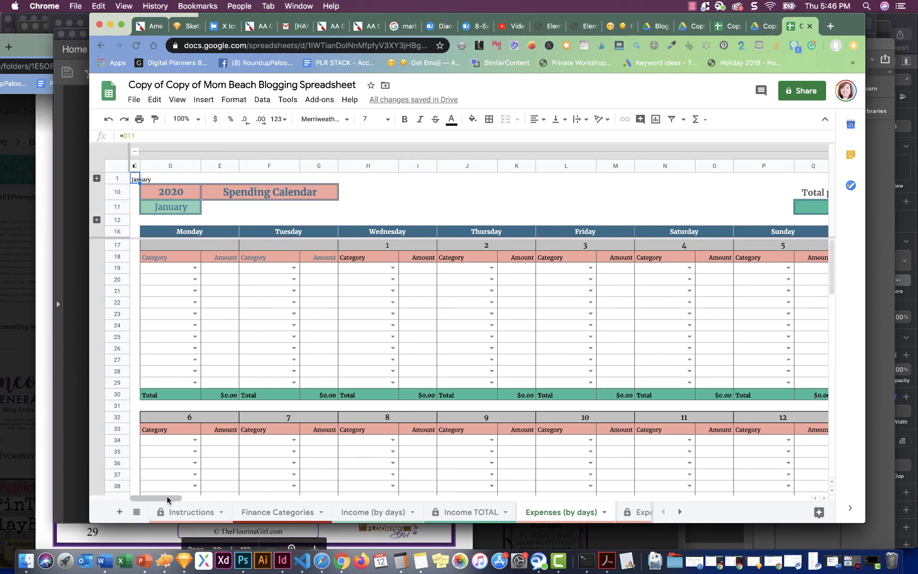
pyautogui.moveTo(167, 500); pyautogui.dragTo(282, 513)
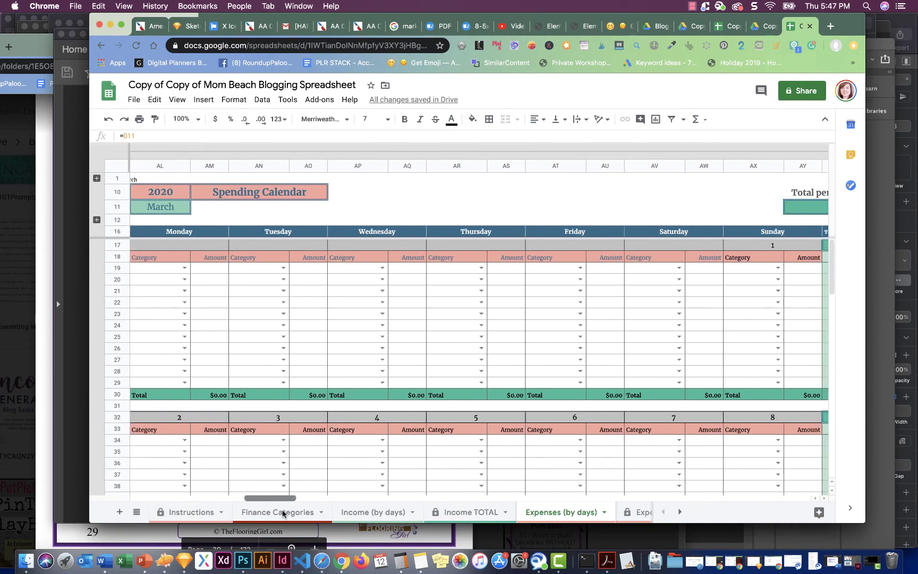
pyautogui.moveTo(282, 514); pyautogui.dragTo(281, 513)
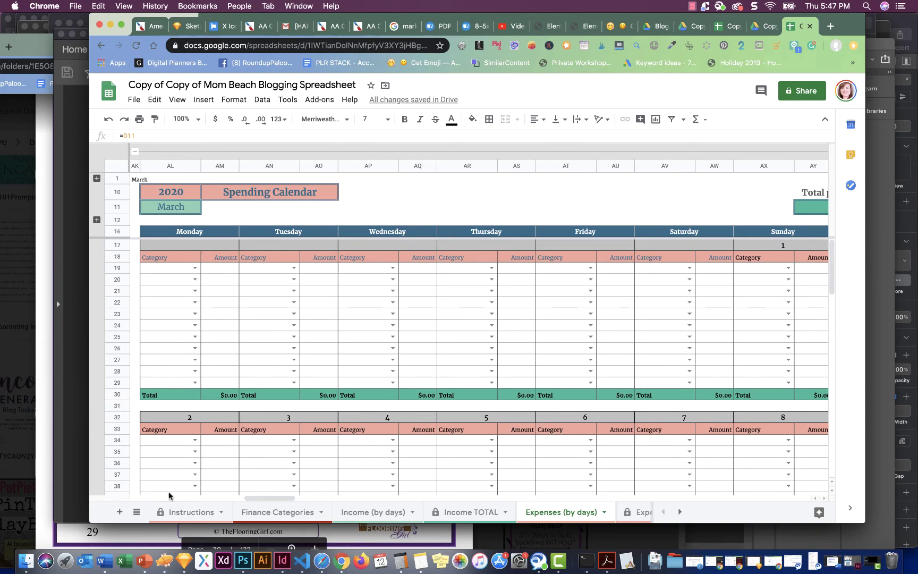
pyautogui.scroll(-3, 596, 354)
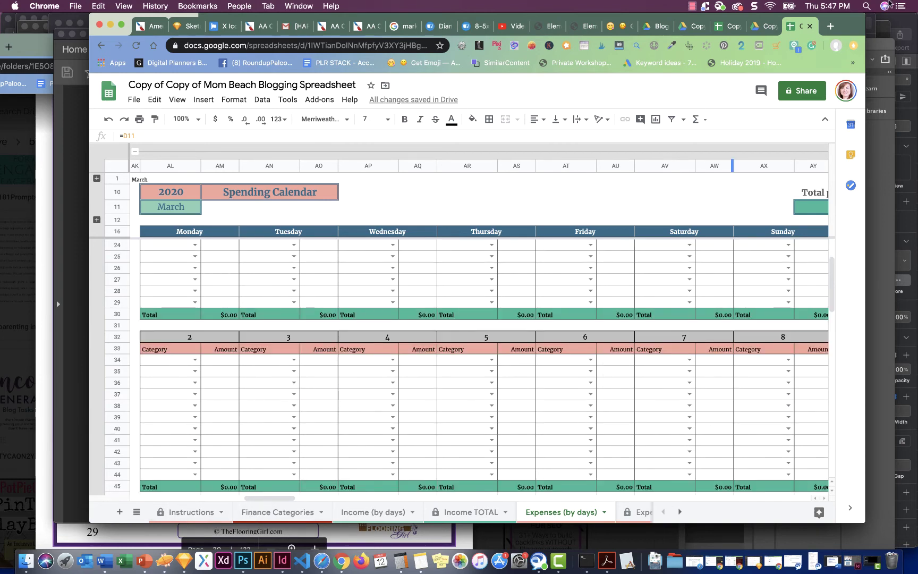
pyautogui.click(823, 5)
pyautogui.scroll(-5, 609, 259)
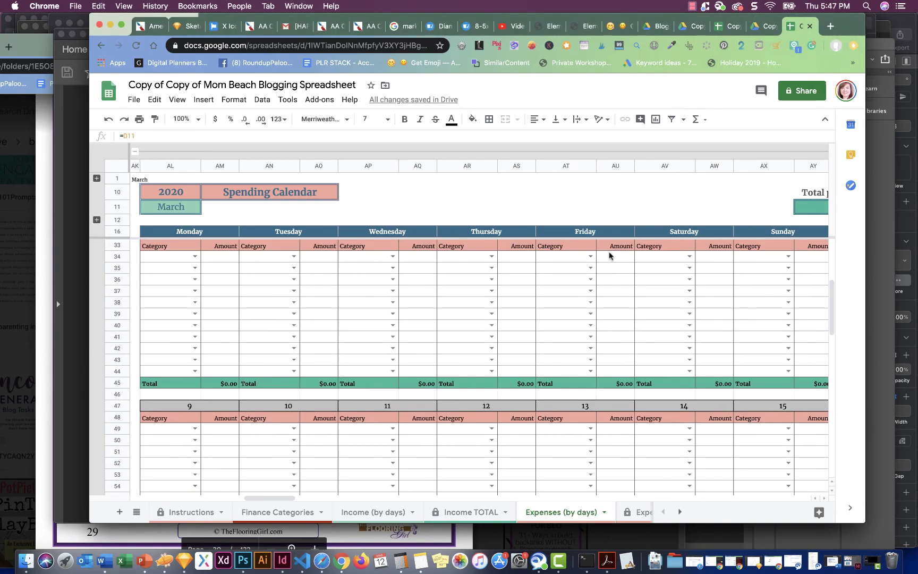
pyautogui.scroll(-2, 601, 286)
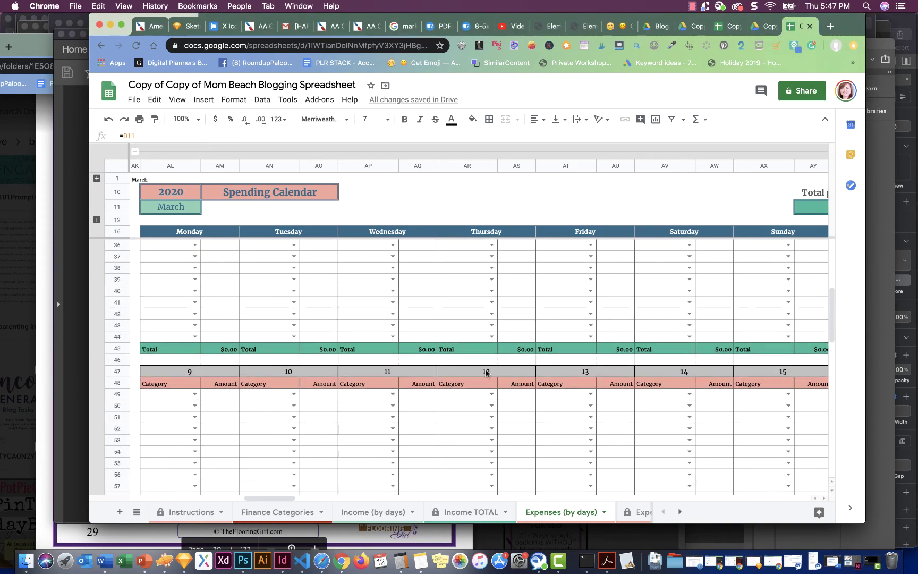
# Log a Mariam Freelancer expense of 60 on Thursday March 12.
pyautogui.click(491, 394)
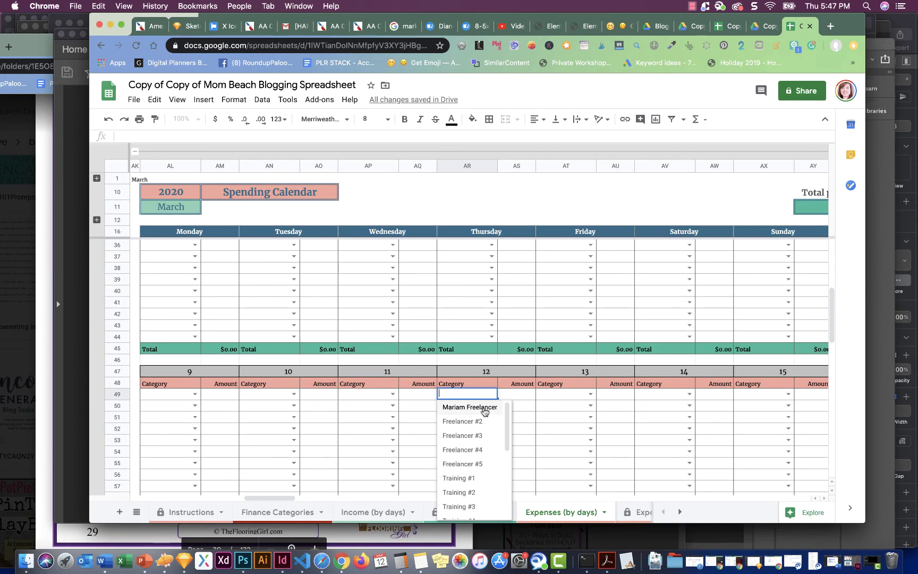
pyautogui.click(484, 409)
pyautogui.click(520, 395)
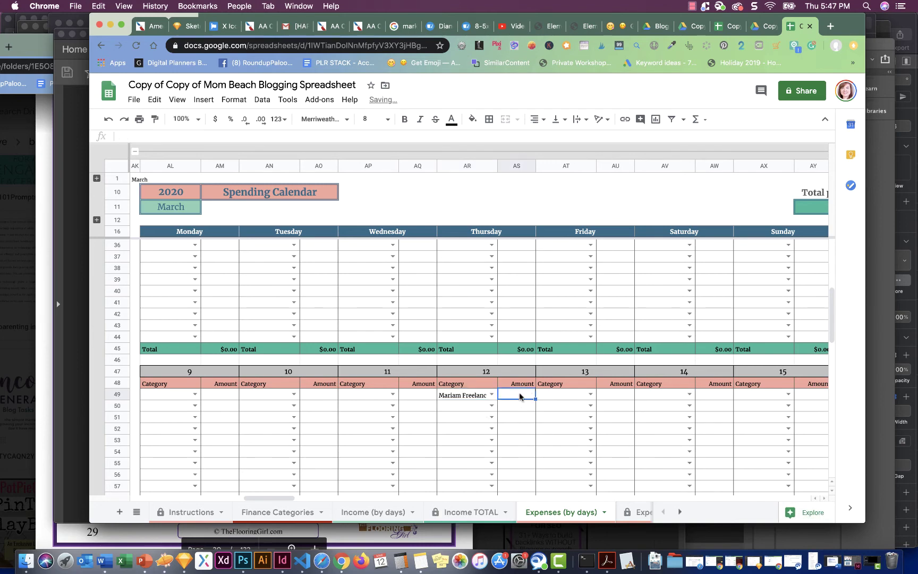
pyautogui.write('60')
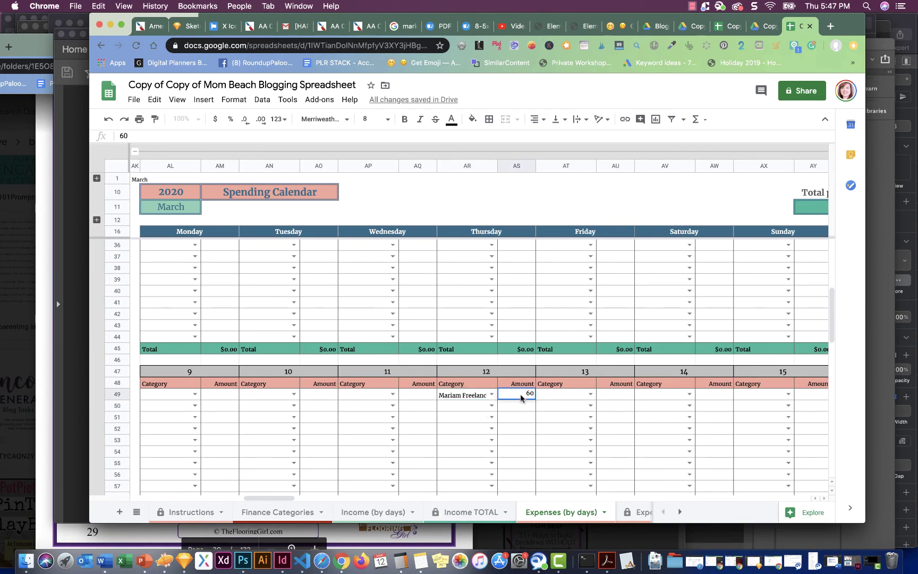
pyautogui.click(519, 417)
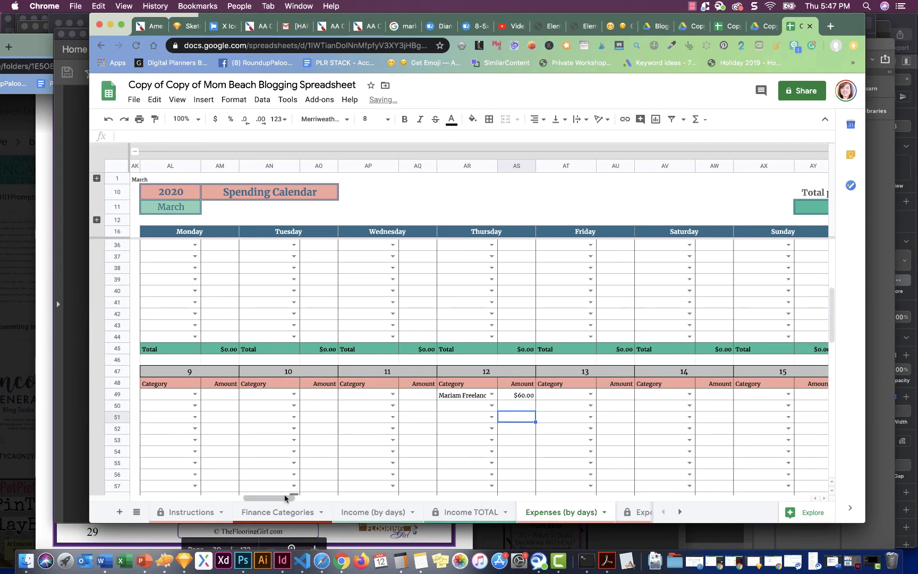
pyautogui.hscroll(3, 285, 495)
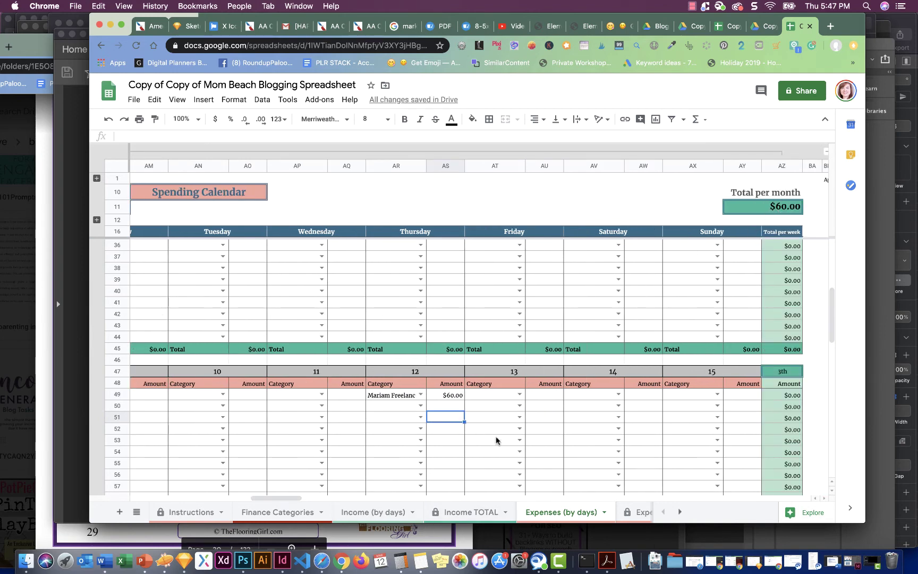
# Check Expenses TOTAL shows $60.00 under March for Mariam Freelancer.
pyautogui.click(633, 513)
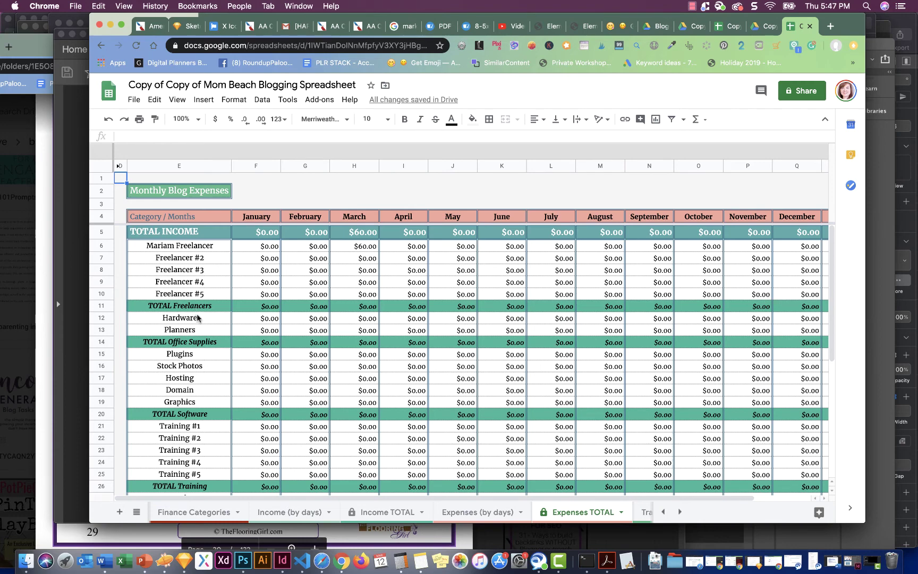
pyautogui.scroll(-3, 218, 415)
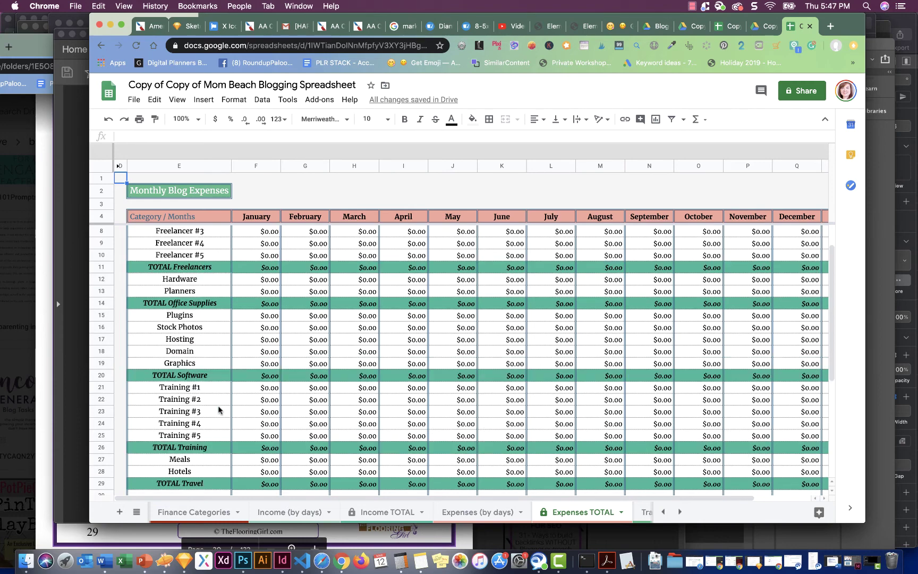
pyautogui.scroll(-2, 218, 463)
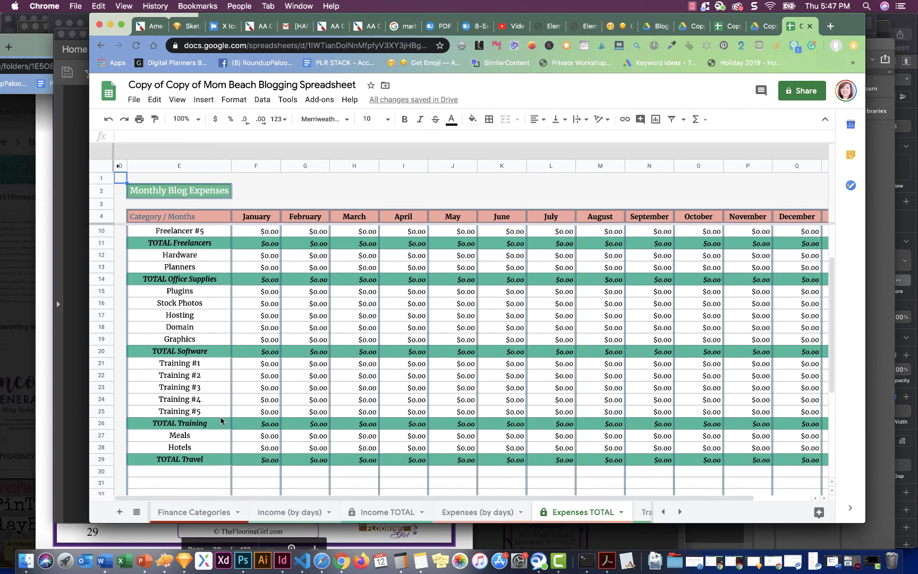
pyautogui.scroll(5, 223, 419)
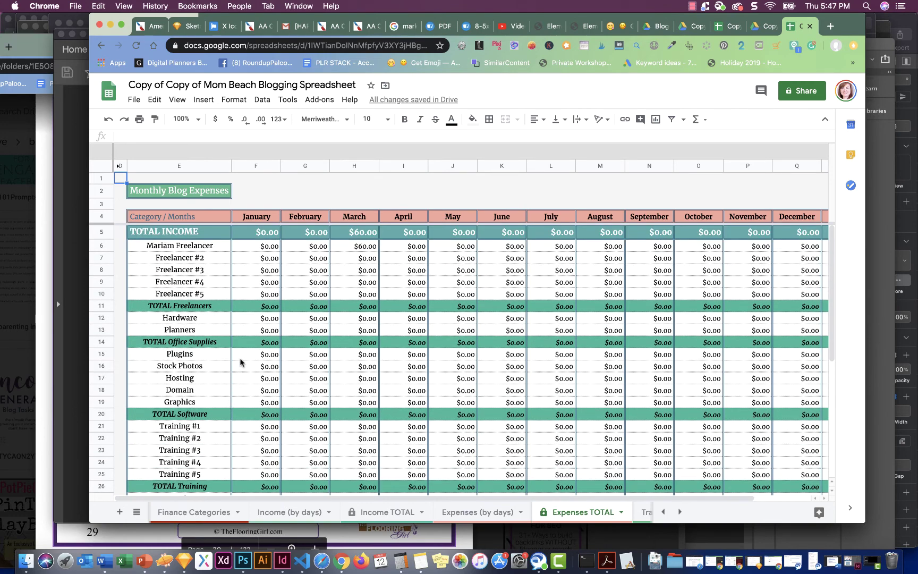
pyautogui.scroll(-2, 225, 359)
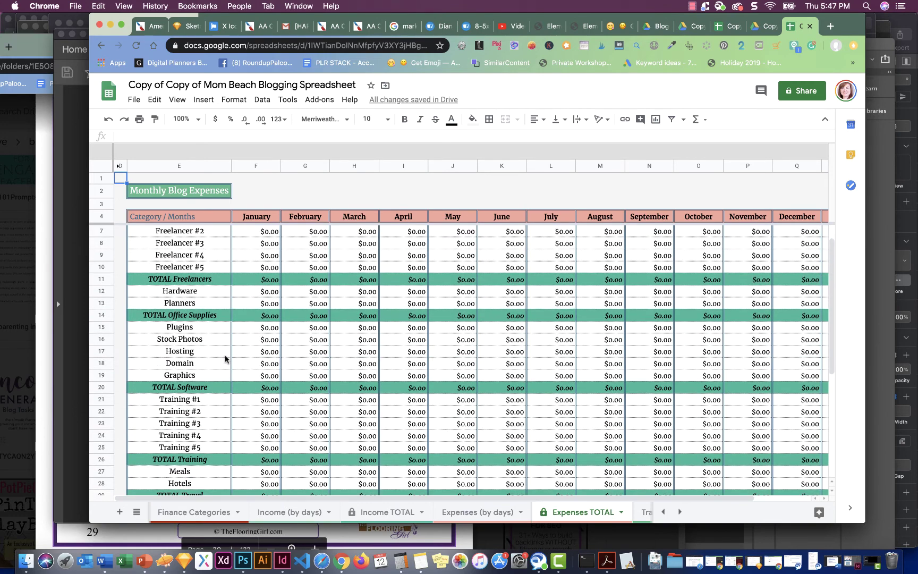
pyautogui.scroll(-3, 225, 359)
pyautogui.scroll(5, 231, 365)
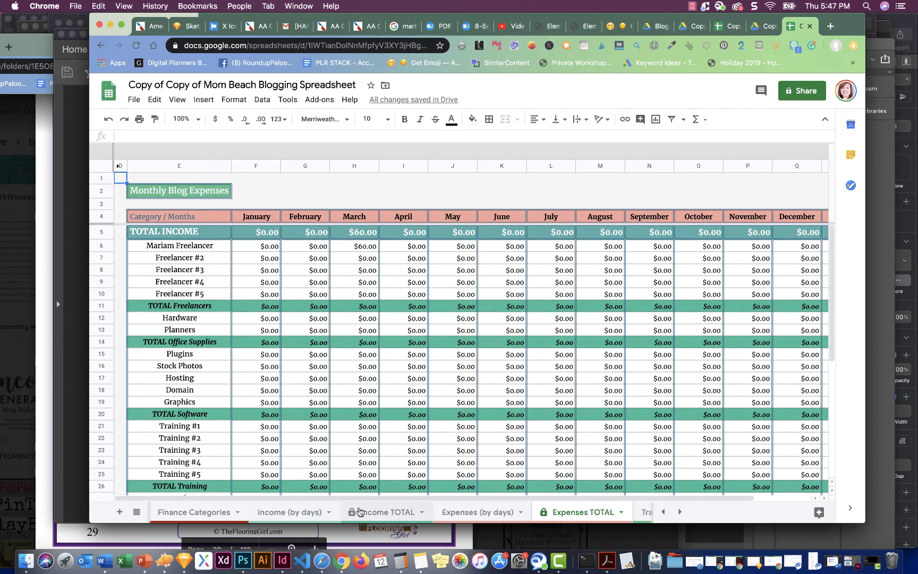
# Change the Ads income item in D53 to Mediavine, described 'My ad network' in E53.
pyautogui.click(200, 512)
pyautogui.scroll(-3, 294, 415)
pyautogui.scroll(-3, 295, 414)
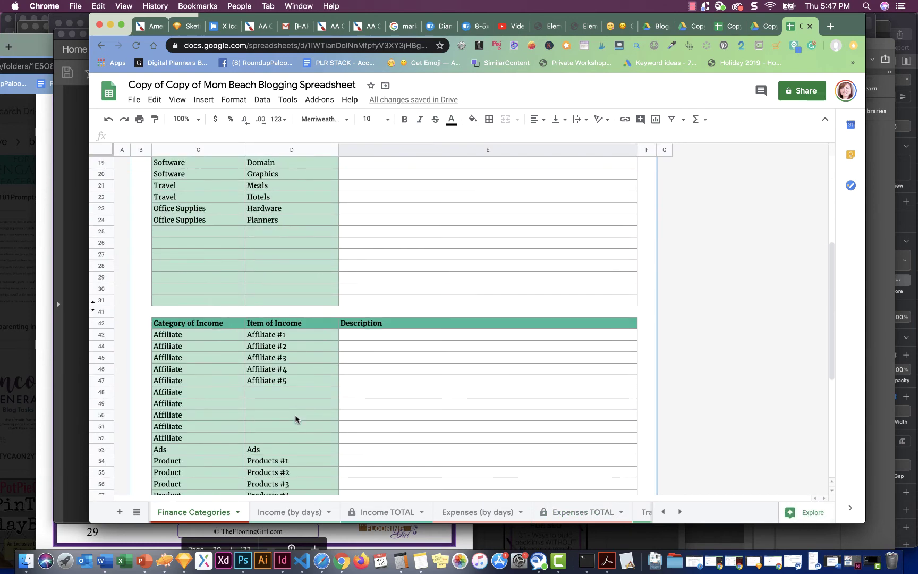
pyautogui.scroll(-3, 296, 417)
pyautogui.click(257, 415)
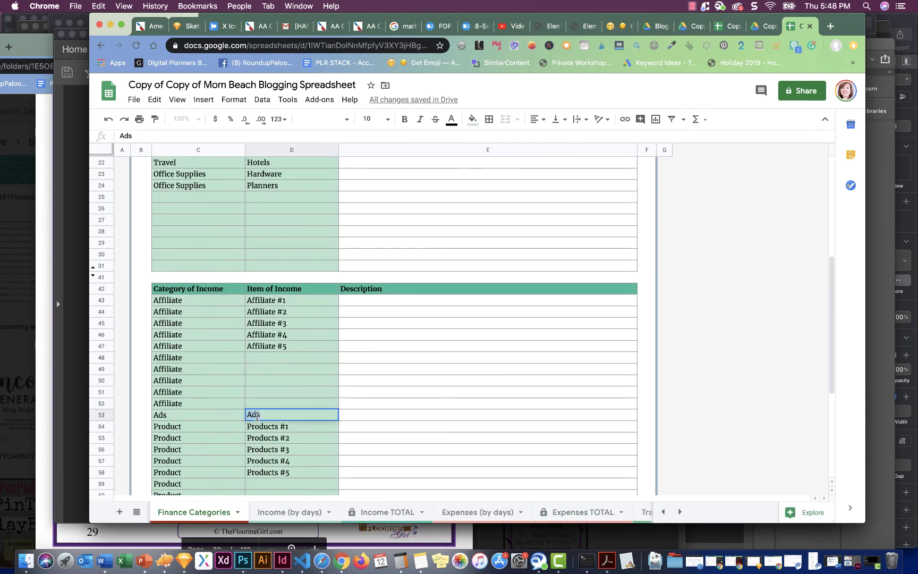
pyautogui.write('Mediaf')
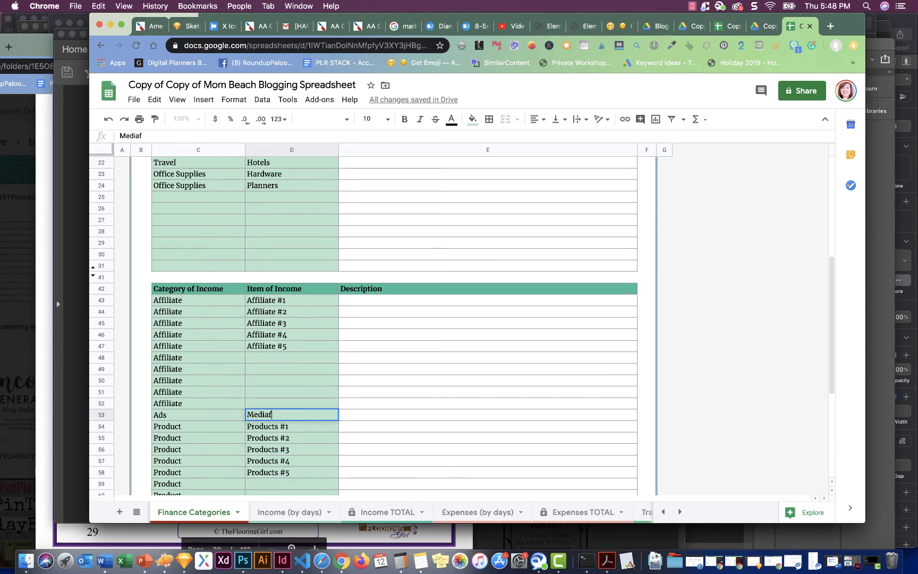
pyautogui.press('BackSpace')
pyautogui.write('vine')
pyautogui.click(360, 417)
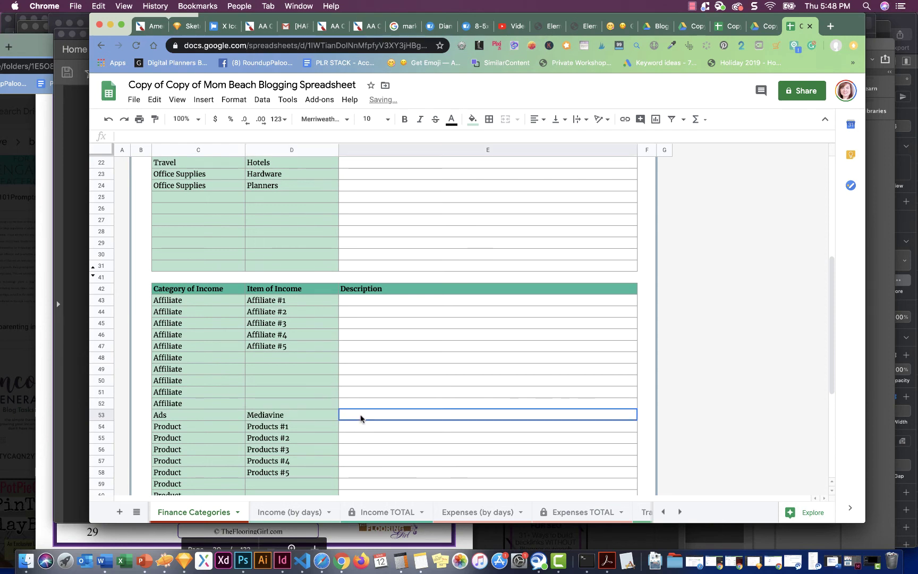
pyautogui.write('300')
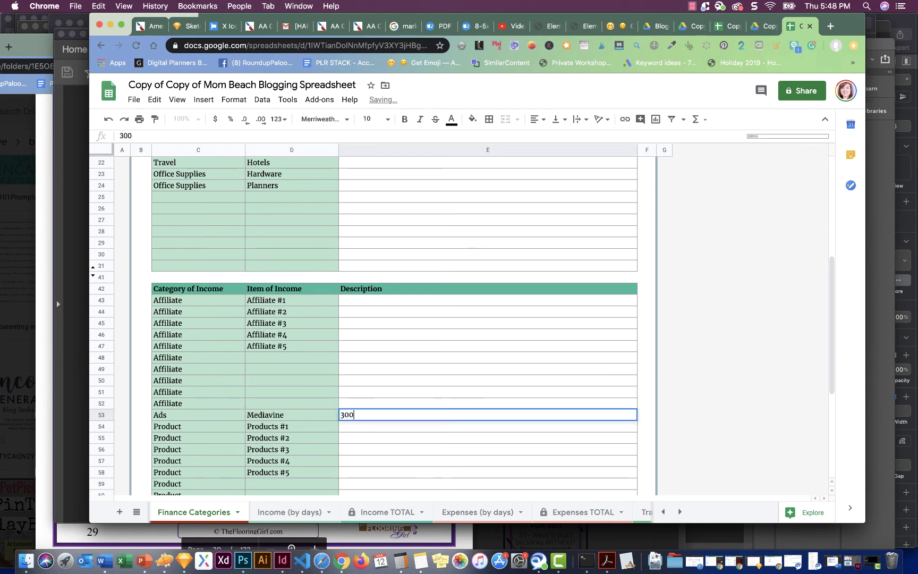
pyautogui.press('BackSpace')
pyautogui.press('BackSpace')
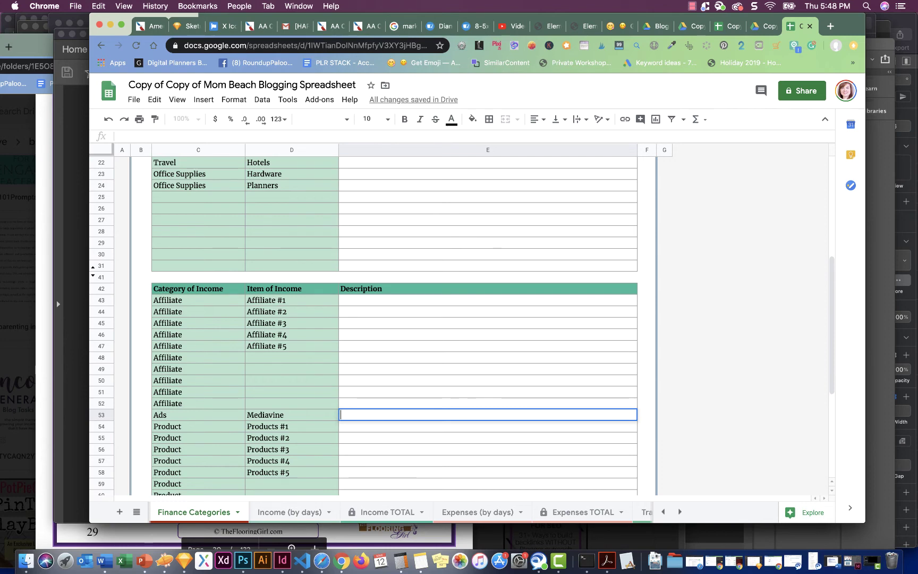
pyautogui.write('My ad netw')
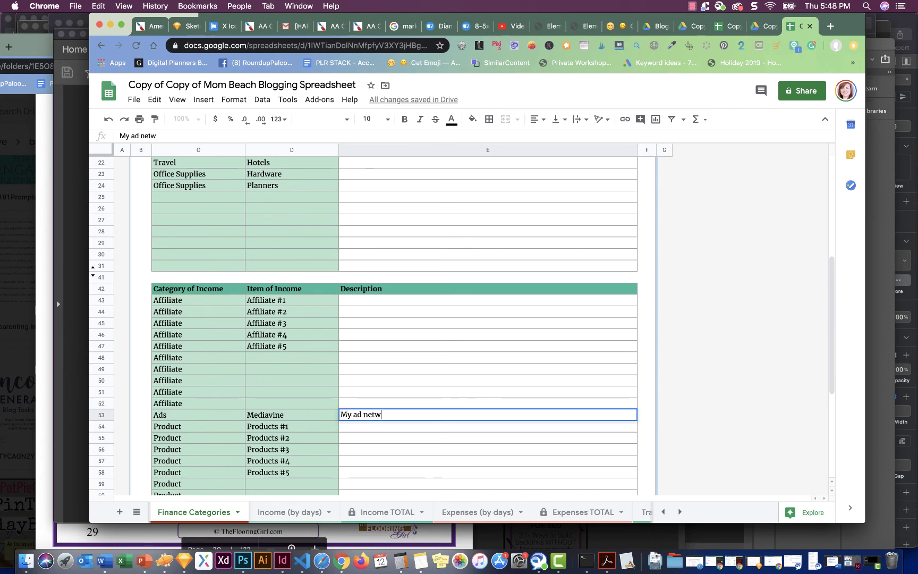
pyautogui.write('ork')
pyautogui.click(447, 439)
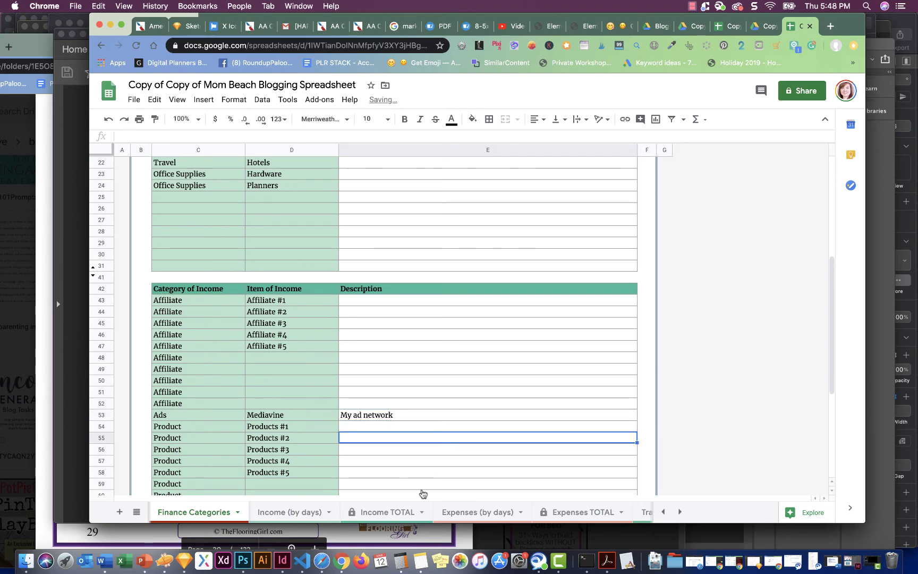
# Enter a $300 Mediavine income entry for Sunday the 1st in Income (by days).
pyautogui.click(306, 515)
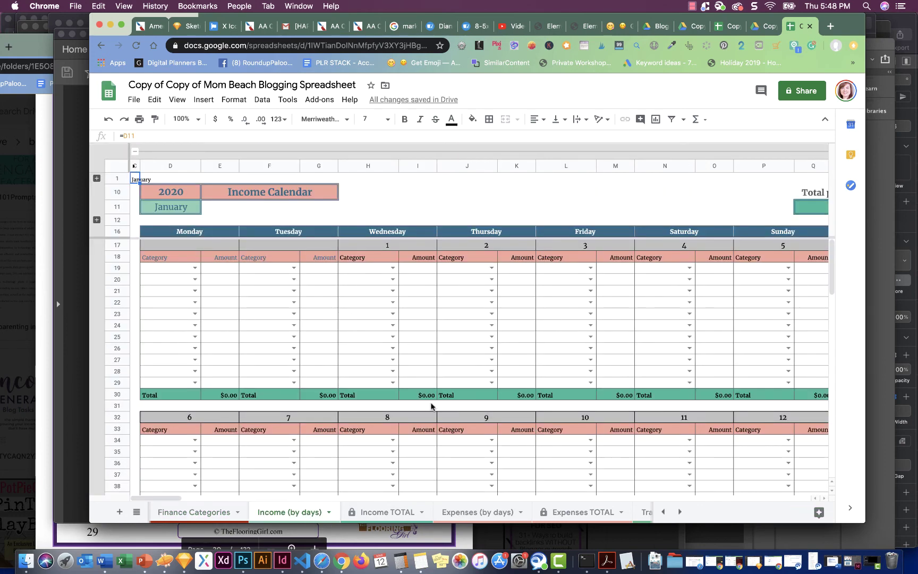
pyautogui.moveTo(172, 498); pyautogui.dragTo(298, 496)
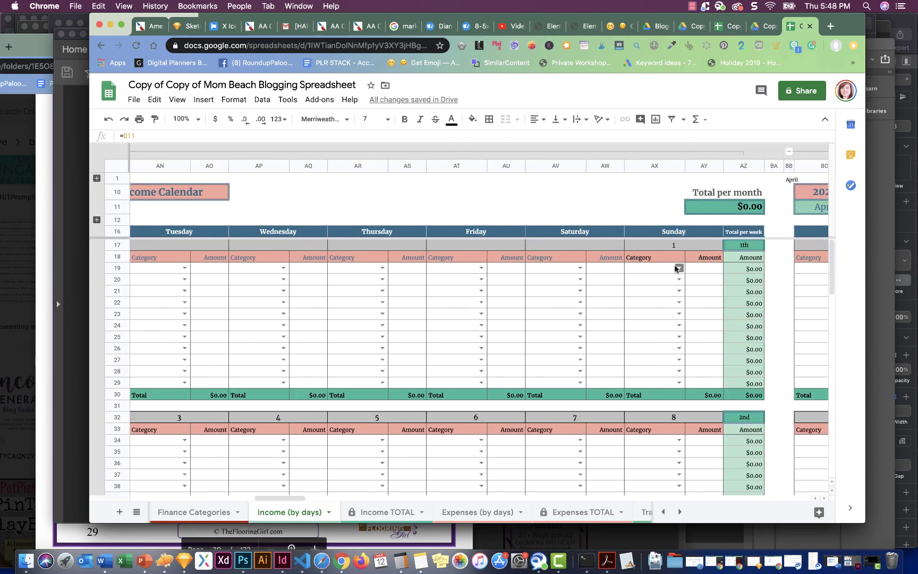
pyautogui.click(679, 268)
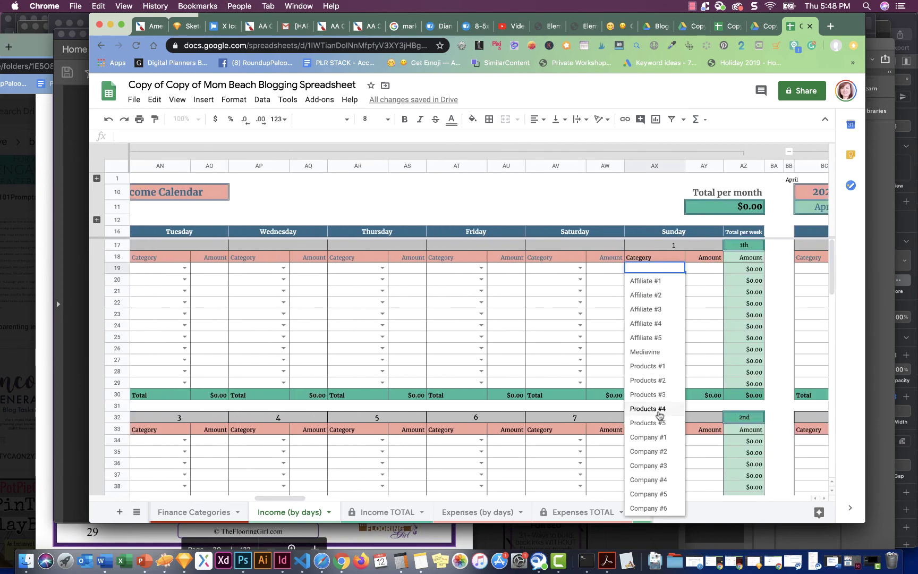
pyautogui.click(655, 352)
pyautogui.click(706, 268)
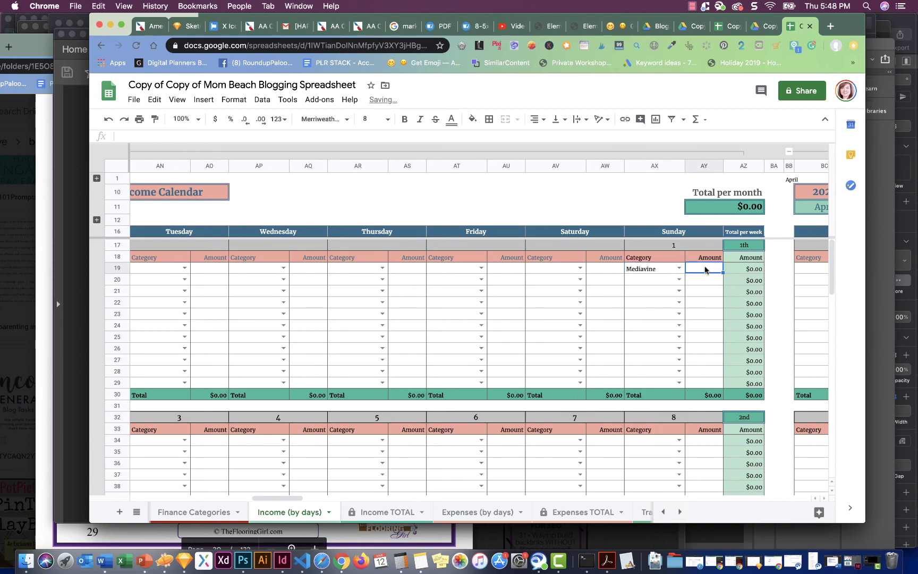
pyautogui.write('300')
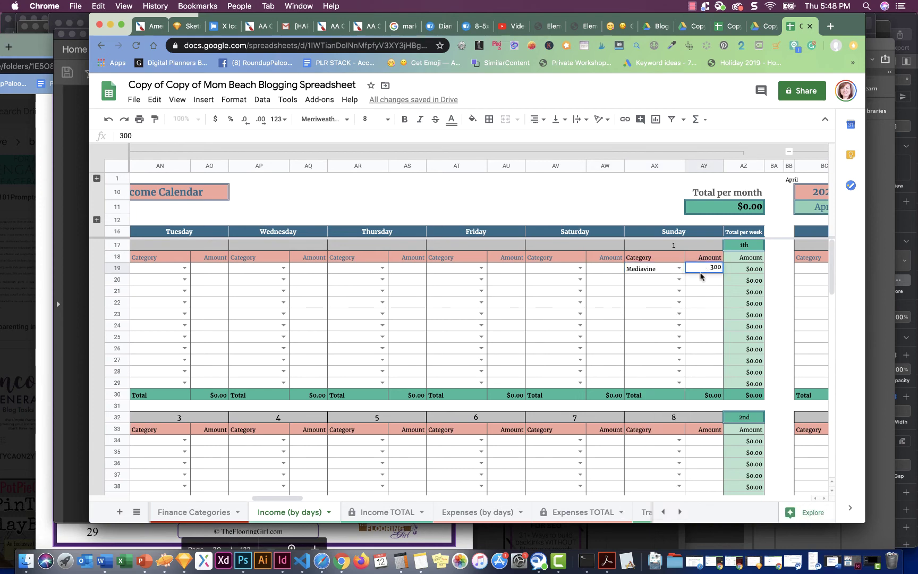
pyautogui.click(702, 327)
pyautogui.click(746, 212)
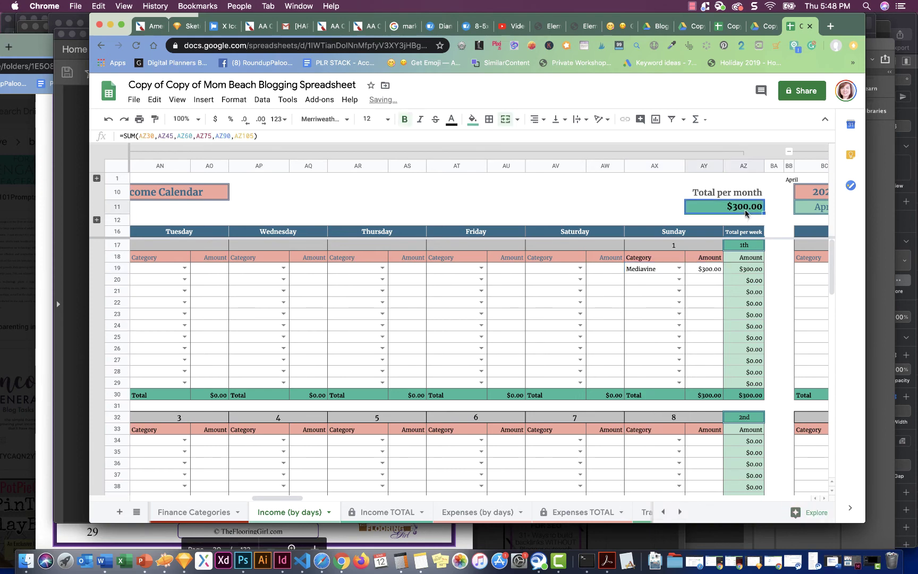
# Switch to the Income TOTAL sheet to see $300.00 for Mediavine in March.
pyautogui.click(386, 513)
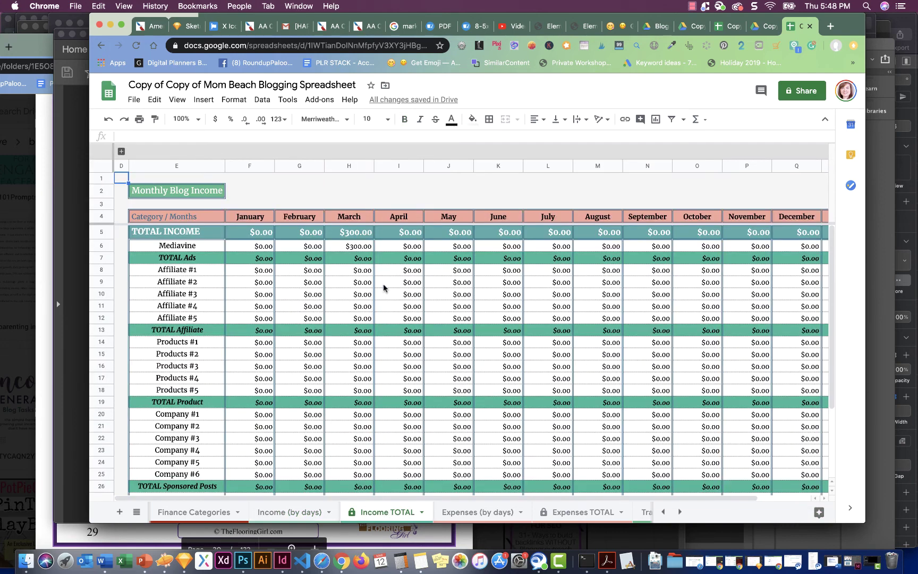